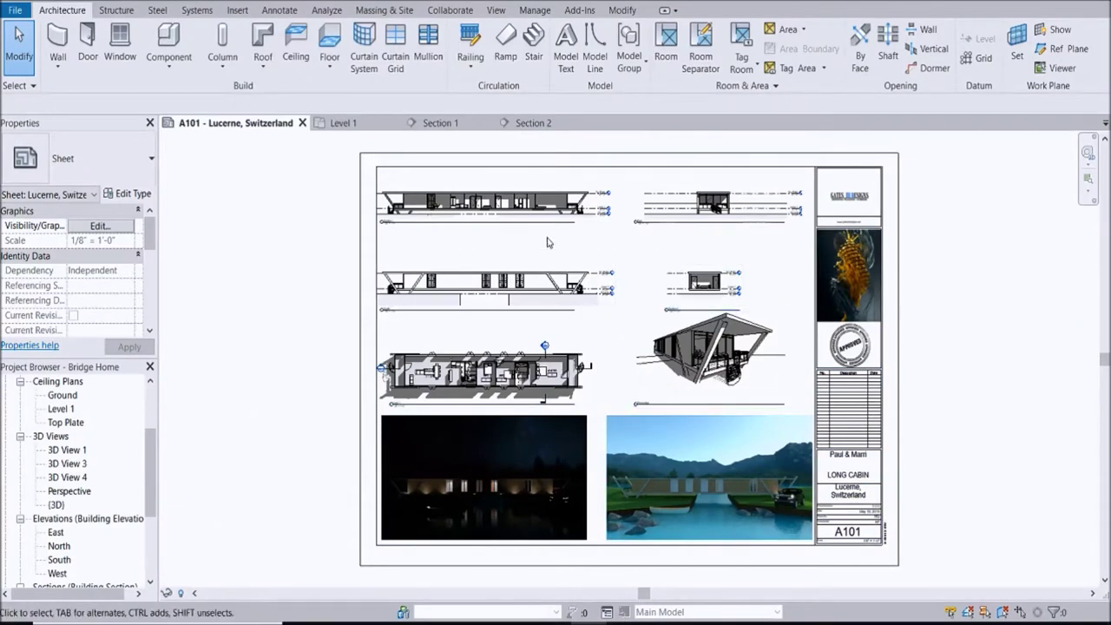
# Step: Pan and zoom around the A101 sheet
pyautogui.scroll(3, 428, 254)
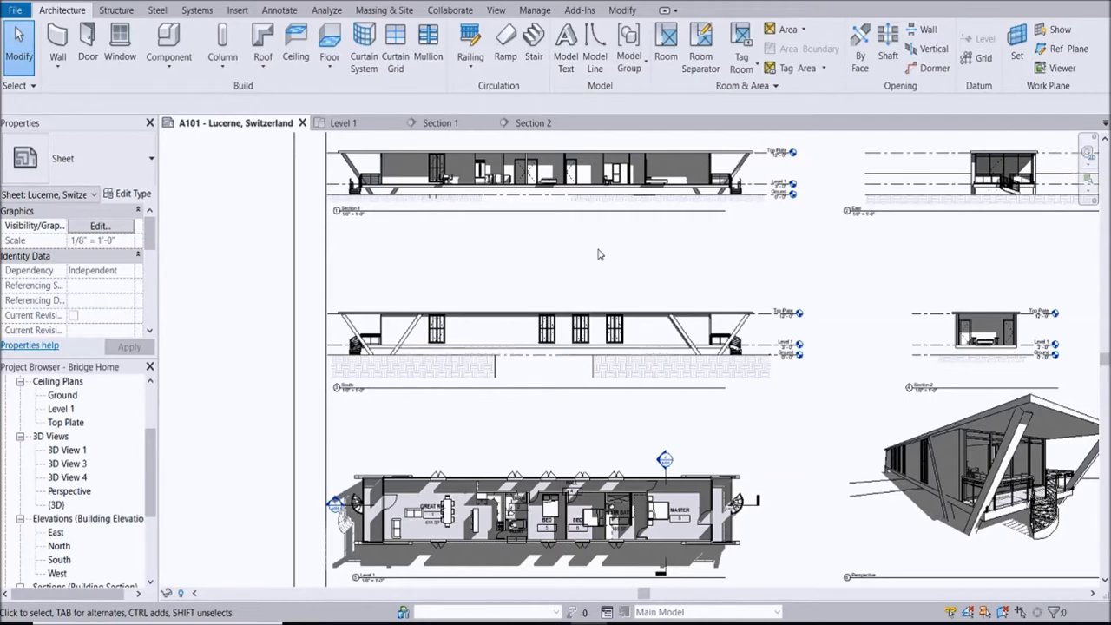
pyautogui.scroll(-2, 448, 280)
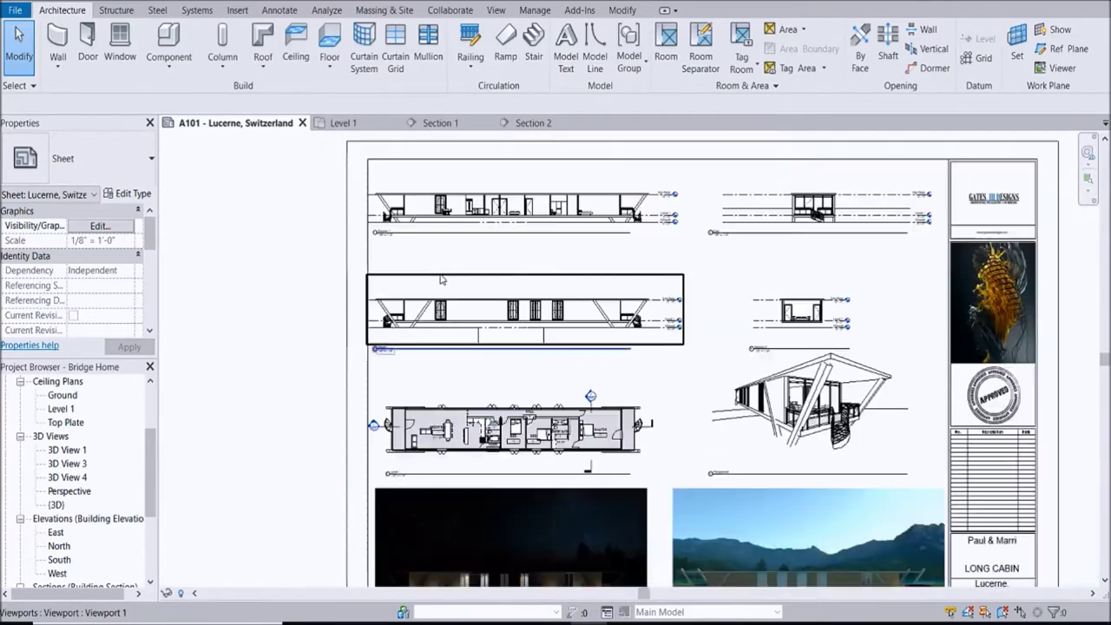
pyautogui.scroll(2, 688, 482)
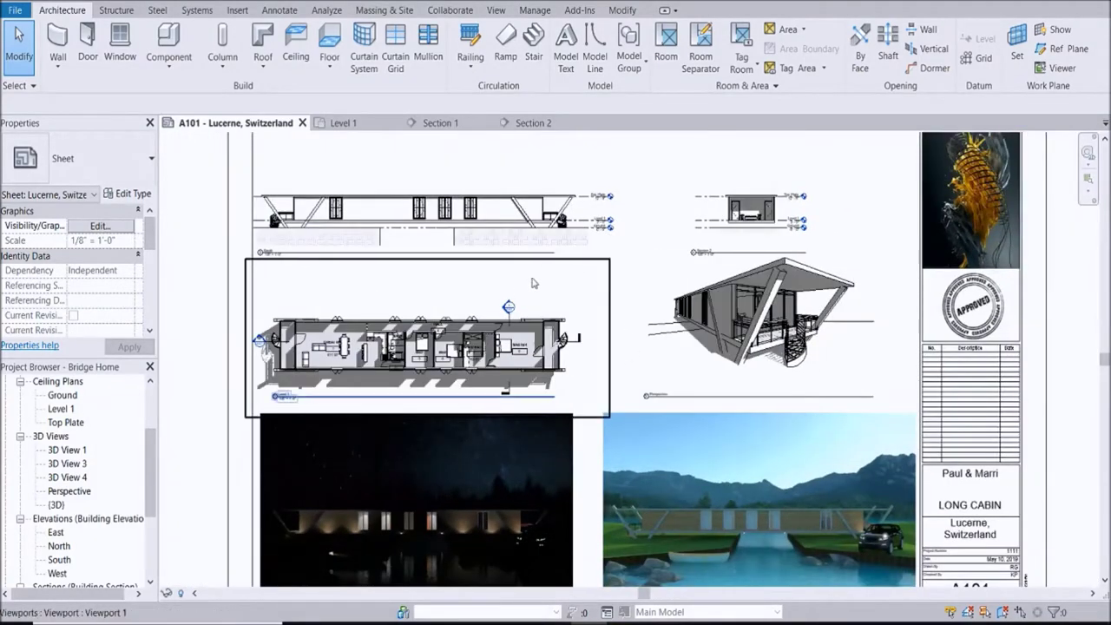
pyautogui.scroll(-2, 613, 384)
pyautogui.scroll(1, 761, 205)
pyautogui.scroll(5, 761, 206)
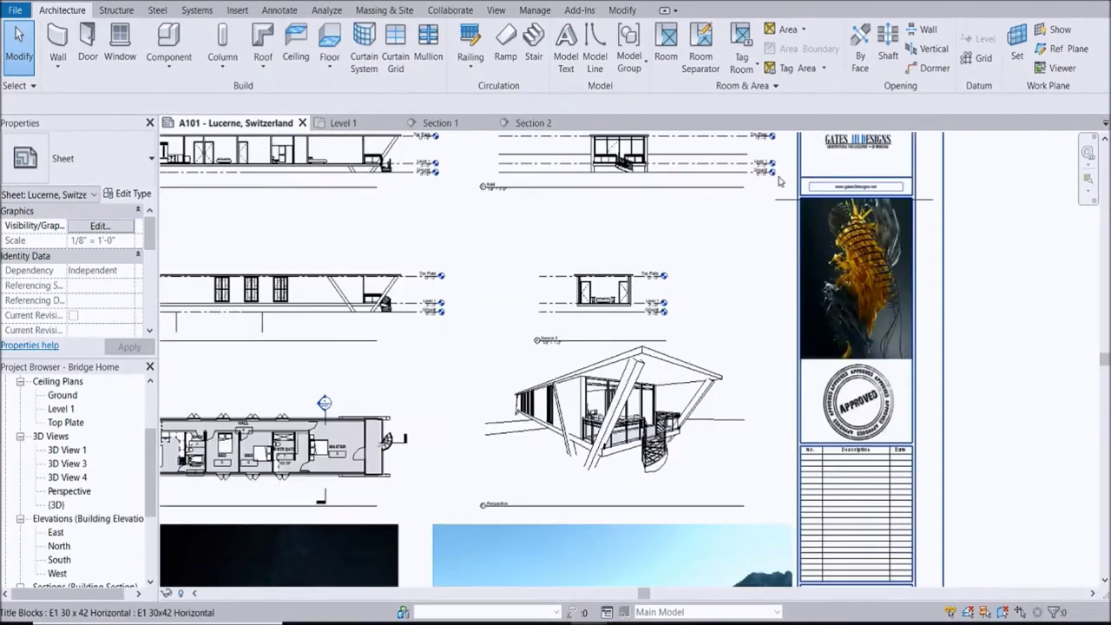
pyautogui.moveTo(694, 240); pyautogui.dragTo(473, 295, button='middle')
pyautogui.scroll(3, 474, 295)
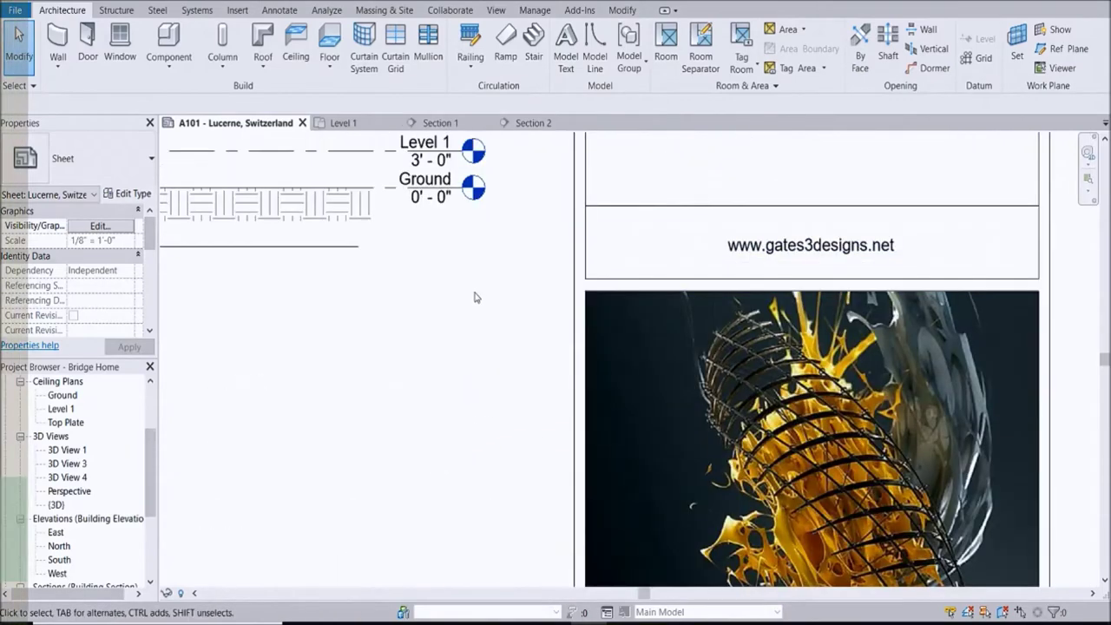
pyautogui.scroll(-3, 474, 295)
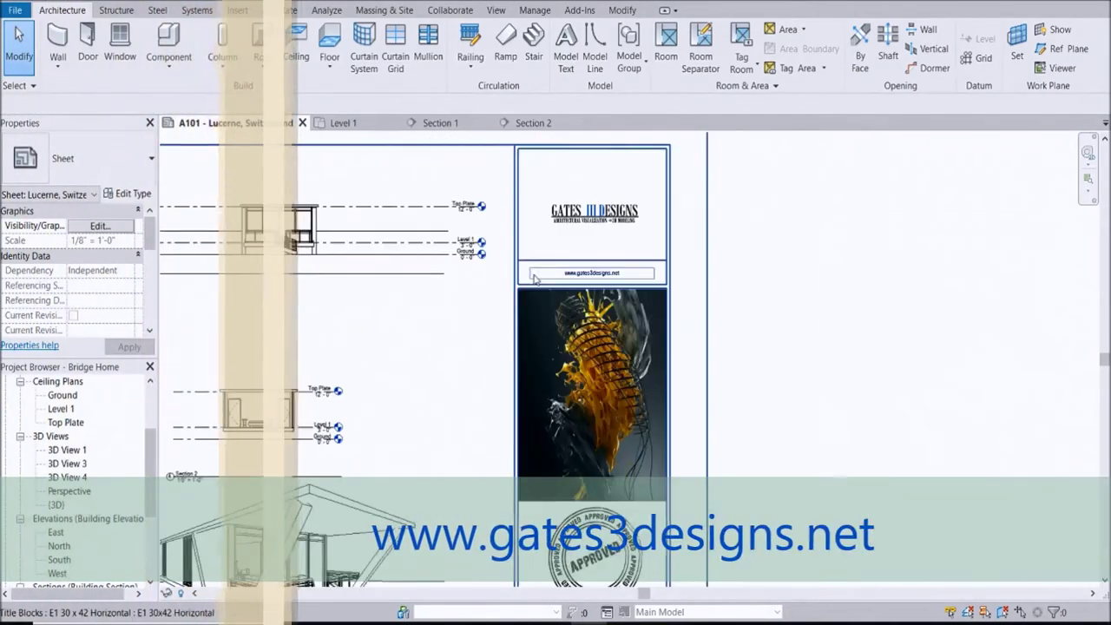
pyautogui.scroll(-1, 734, 239)
pyautogui.moveTo(733, 239); pyautogui.dragTo(734, 239, button='middle')
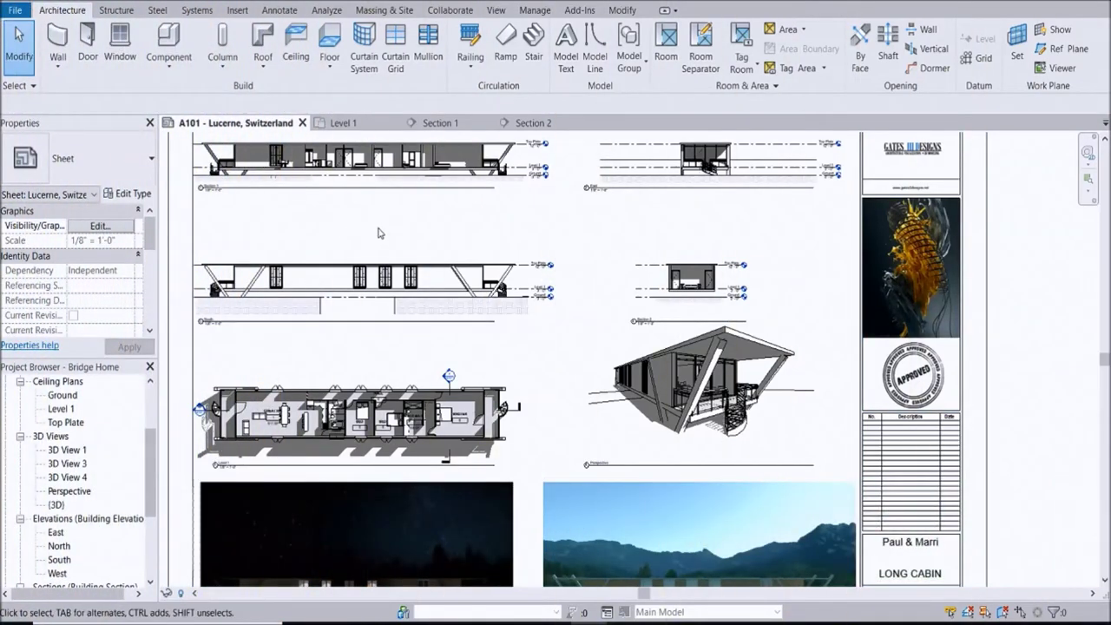
# Step: Switch to the Level 1 plan, turn Thin Lines off, and zoom in on the top wall
pyautogui.click(343, 122)
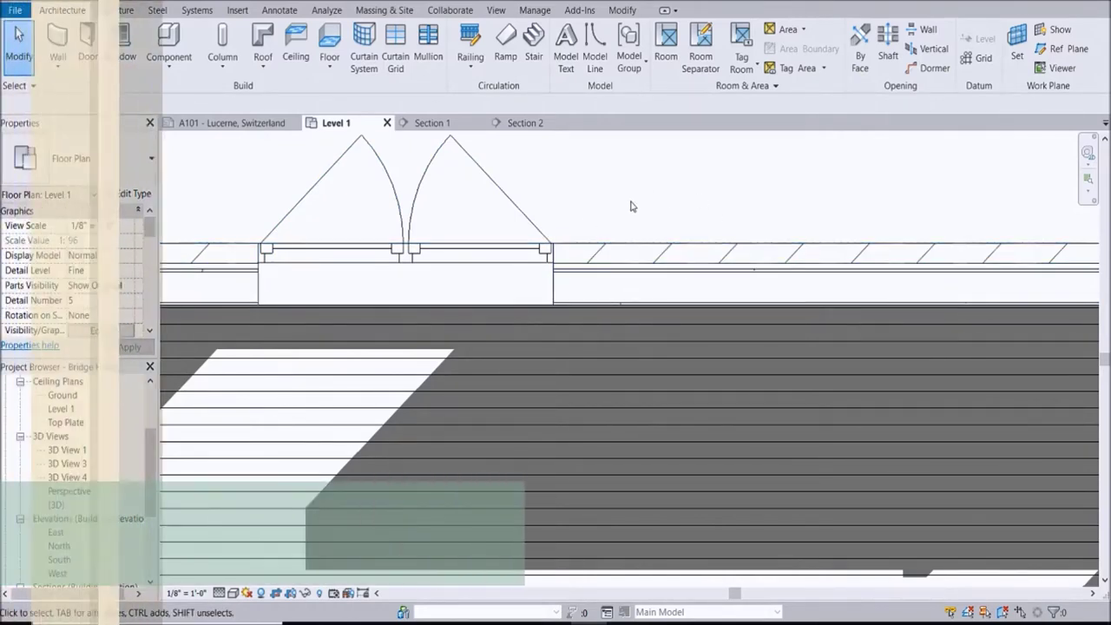
pyautogui.press('t')
pyautogui.press('l')
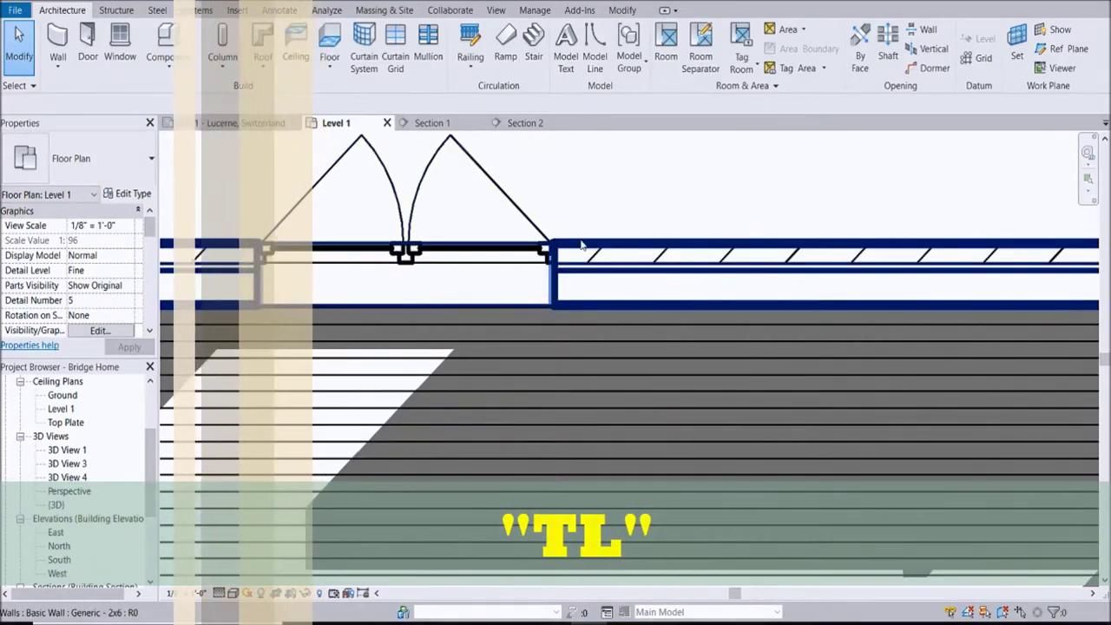
pyautogui.scroll(2, 729, 236)
pyautogui.scroll(1, 709, 247)
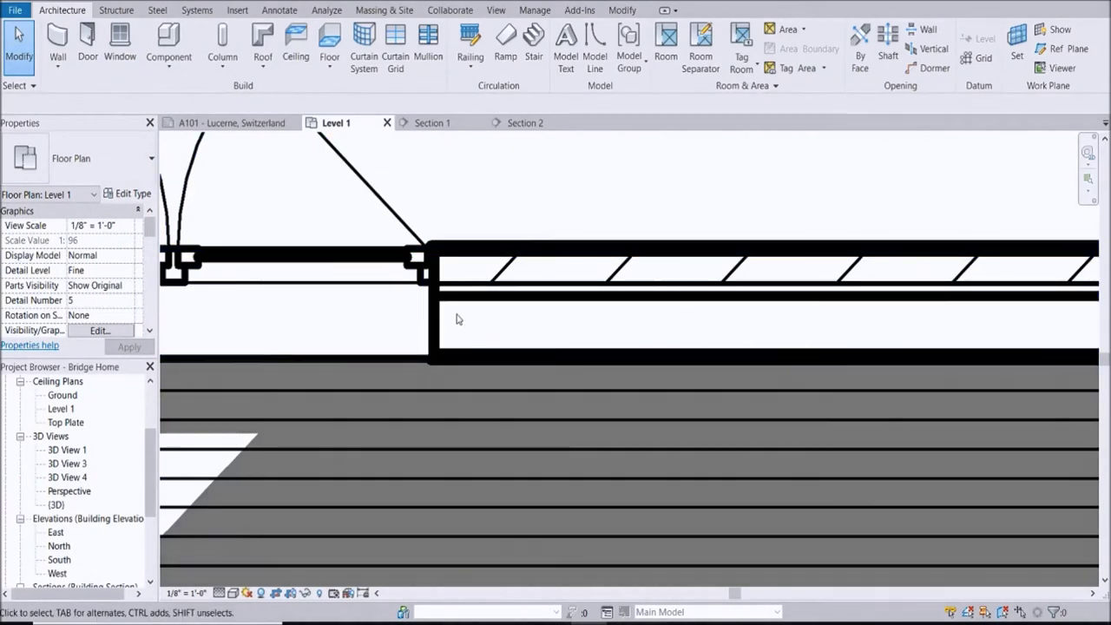
pyautogui.scroll(-2, 570, 315)
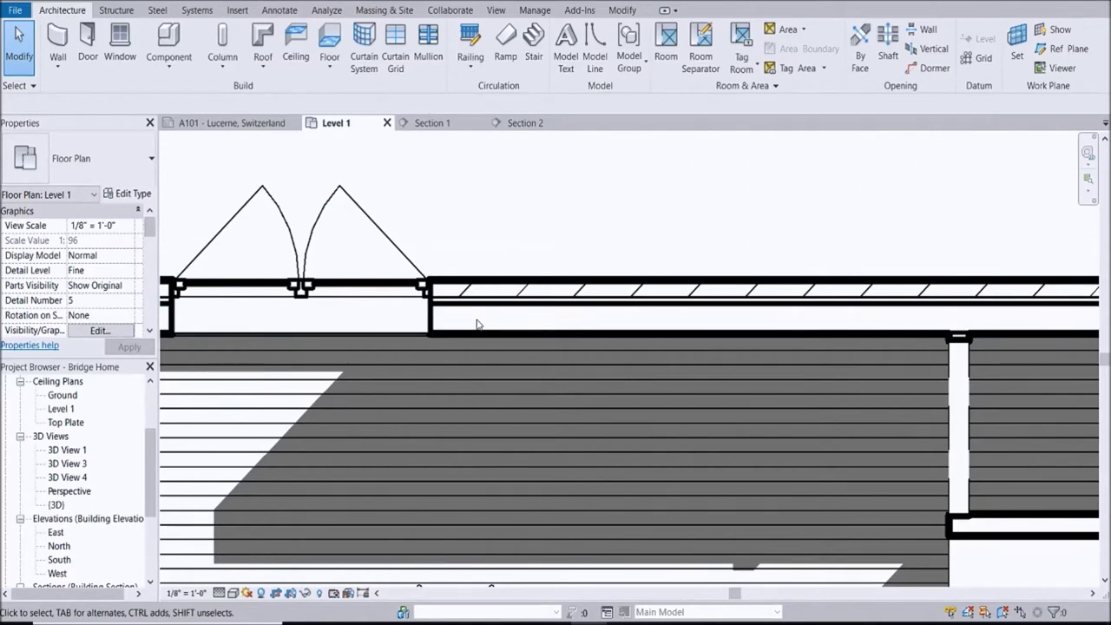
pyautogui.scroll(2, 446, 318)
pyautogui.scroll(-1, 422, 302)
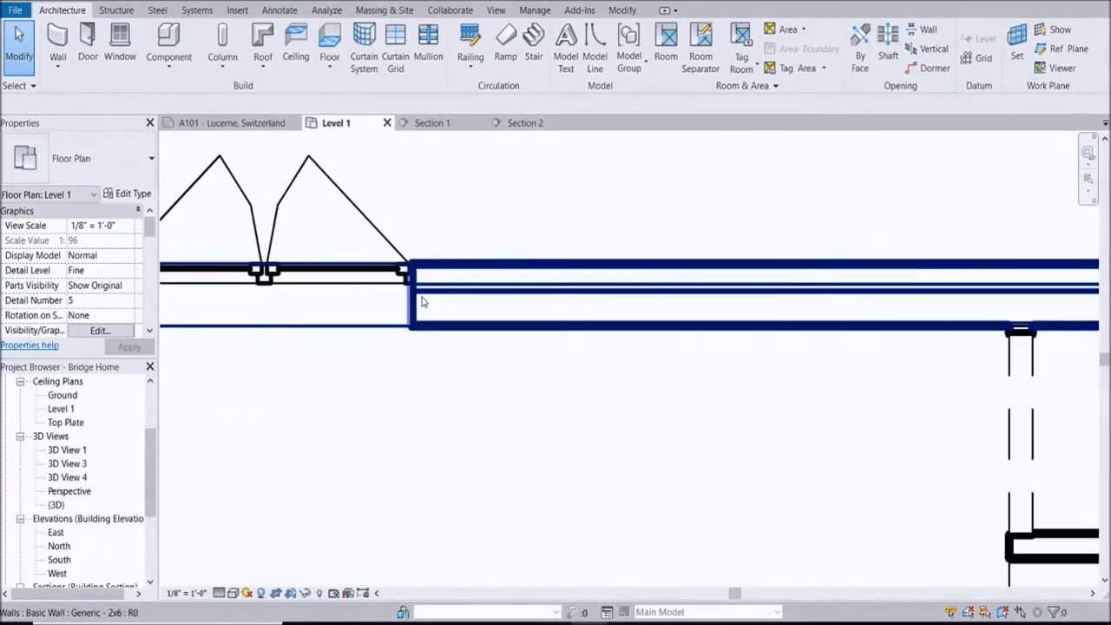
pyautogui.scroll(-1, 423, 301)
pyautogui.scroll(3, 426, 339)
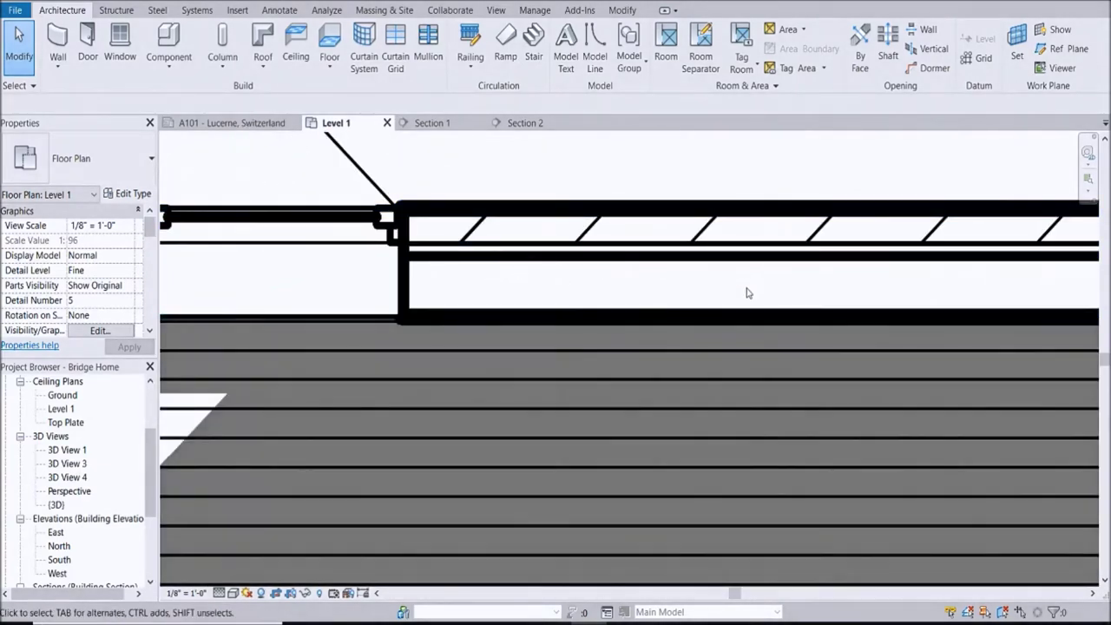
pyautogui.scroll(-3, 748, 294)
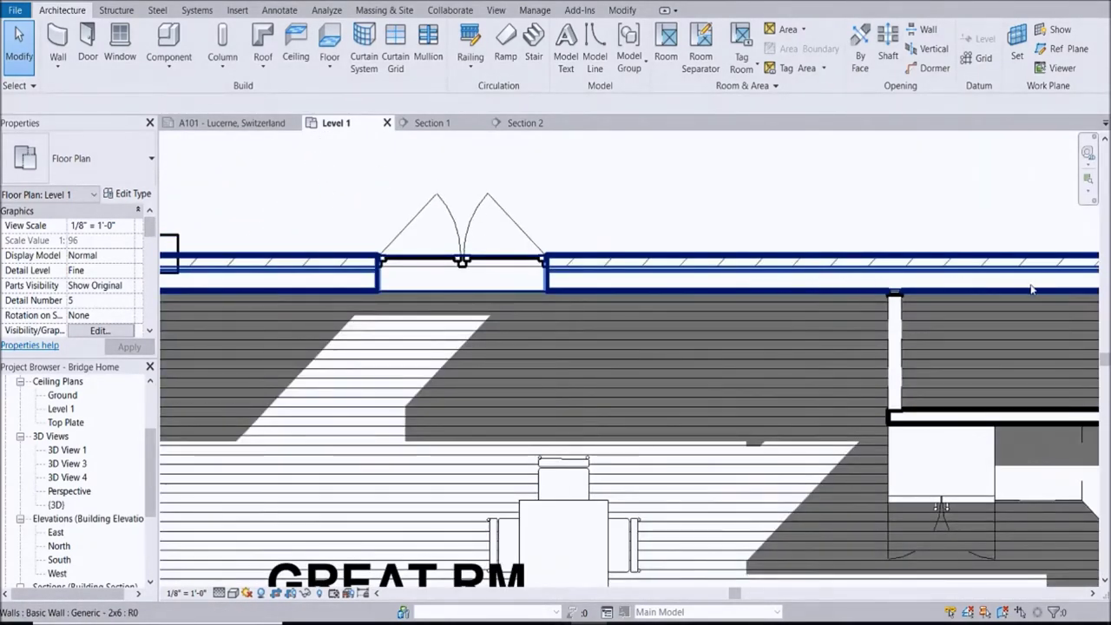
pyautogui.scroll(3, 575, 283)
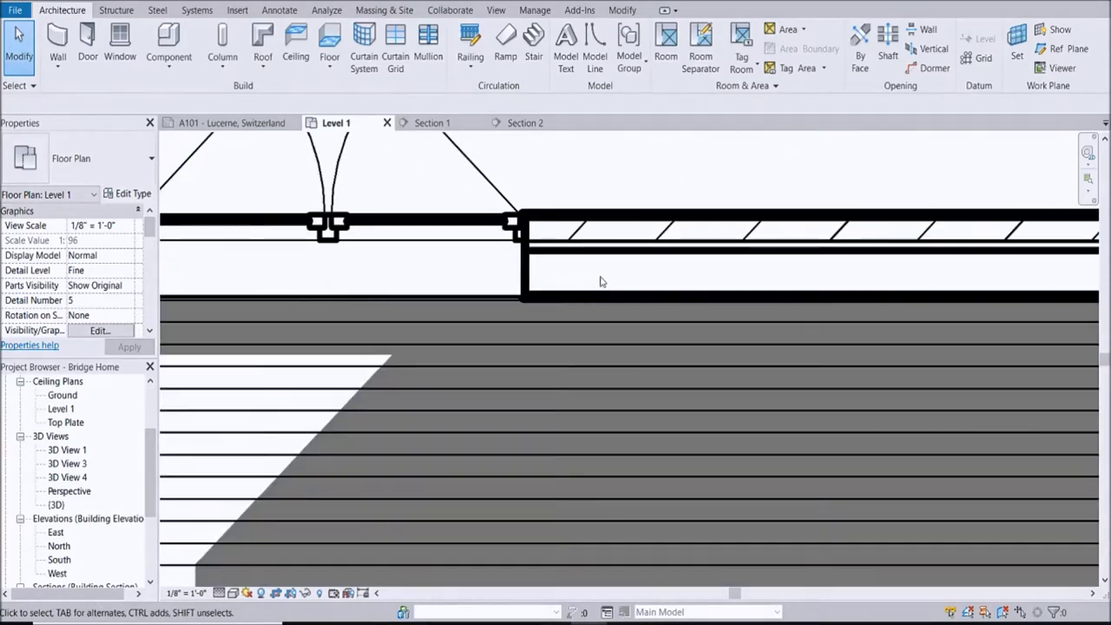
pyautogui.scroll(-2, 590, 279)
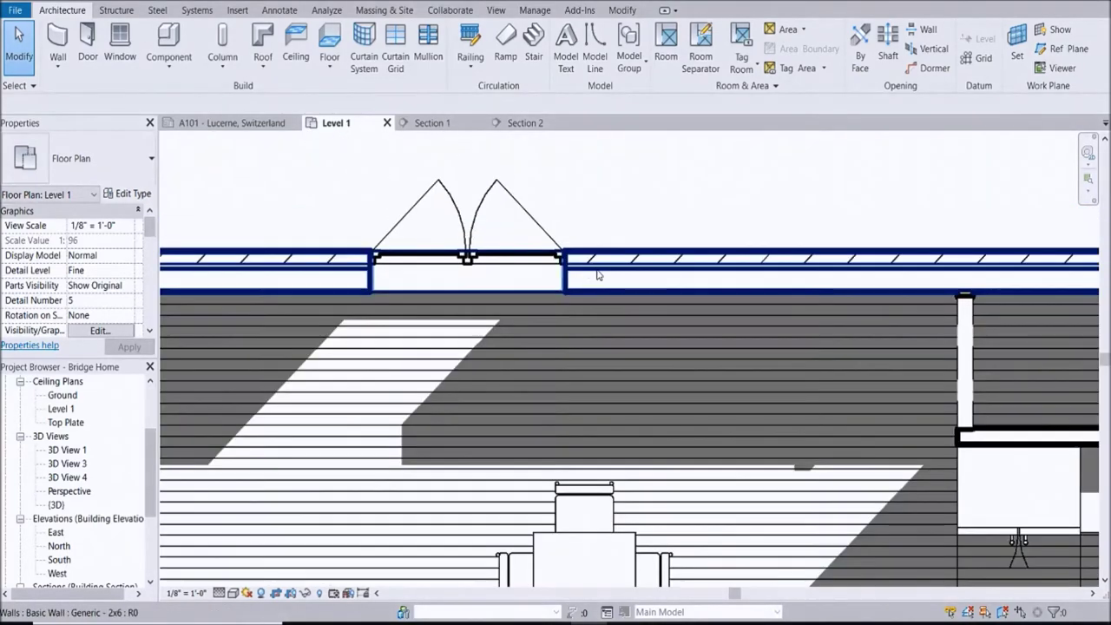
pyautogui.scroll(-2, 599, 273)
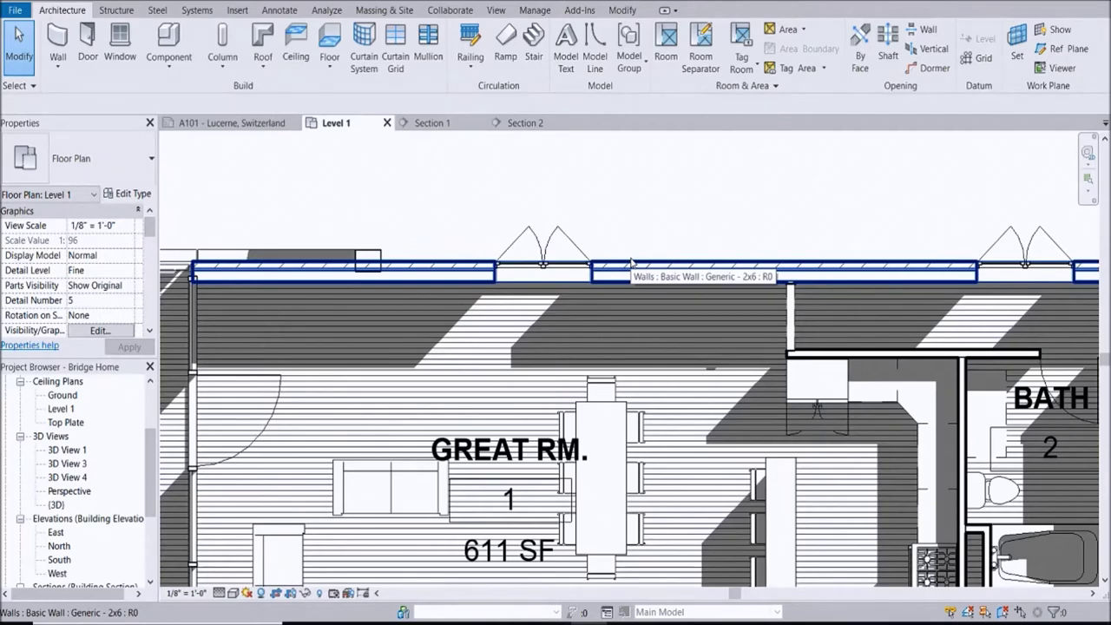
# Step: Review the Level 1 view range settings with VR and close them
pyautogui.press('v')
pyautogui.press('r')
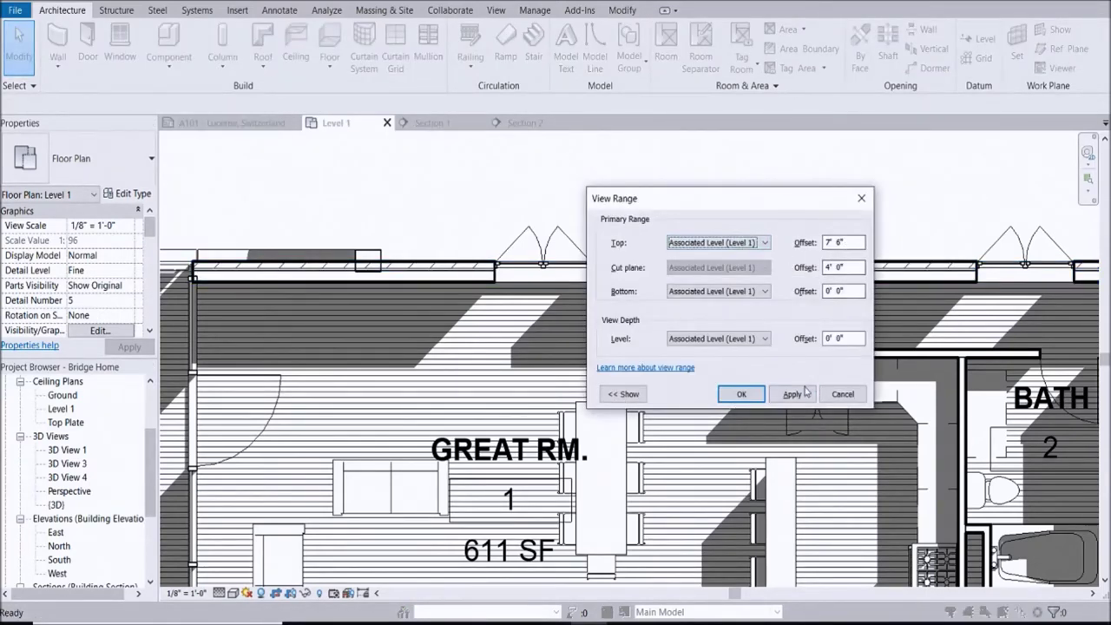
pyautogui.click(741, 393)
pyautogui.scroll(-3, 622, 258)
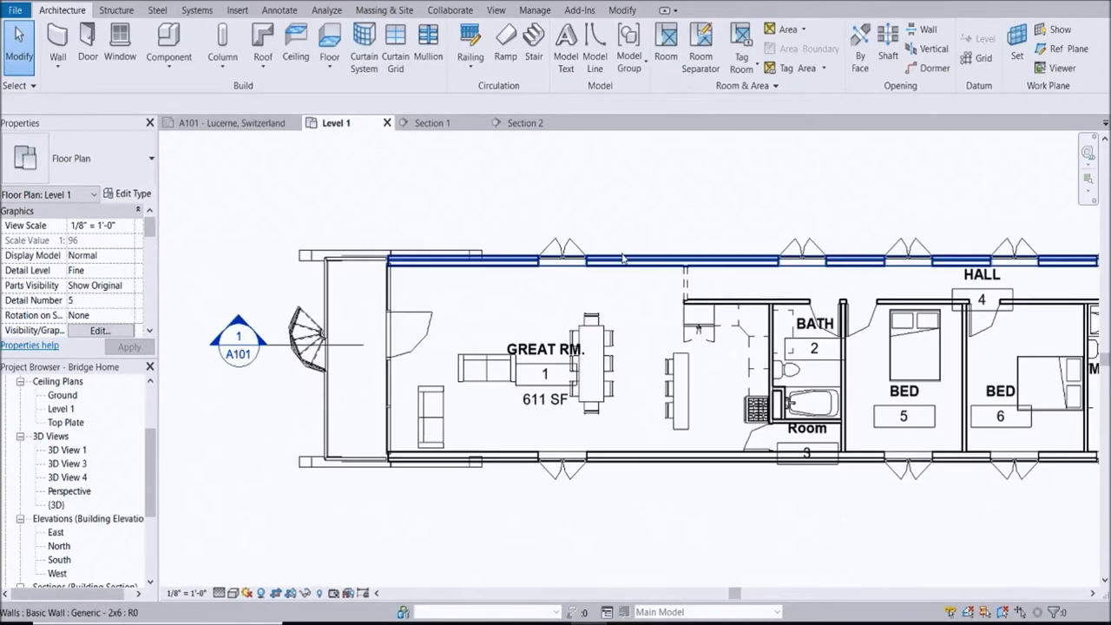
pyautogui.scroll(3, 239, 317)
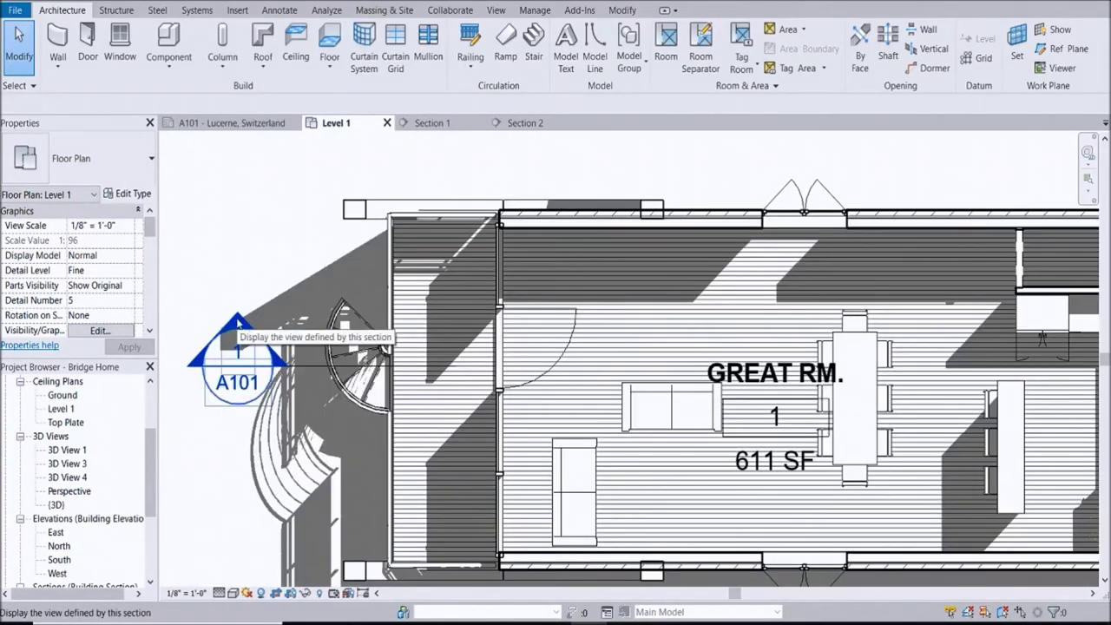
# Step: Open Section 1 from its marker, inspect it, then return to Level 1
pyautogui.doubleClick(238, 322)
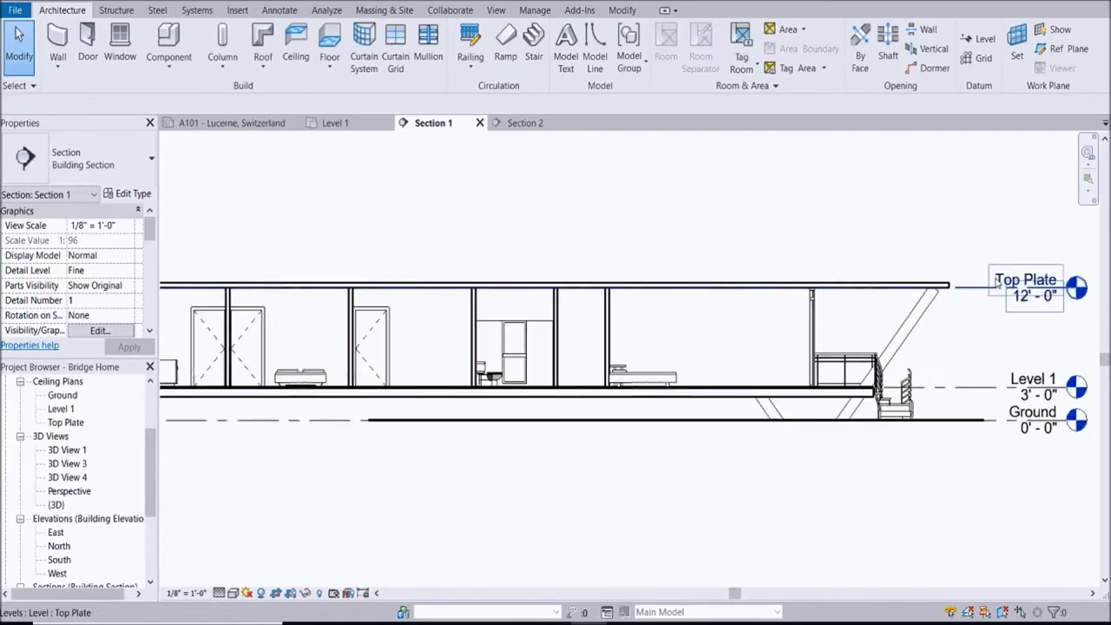
pyautogui.scroll(3, 996, 282)
pyautogui.scroll(-2, 700, 303)
pyautogui.scroll(3, 677, 298)
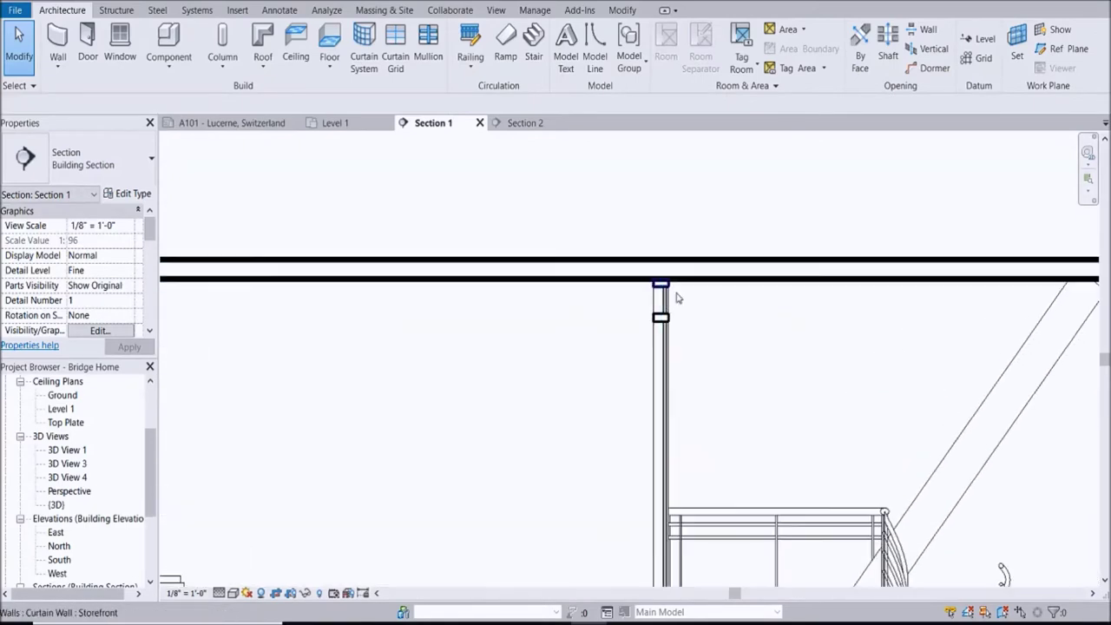
pyautogui.scroll(-4, 676, 297)
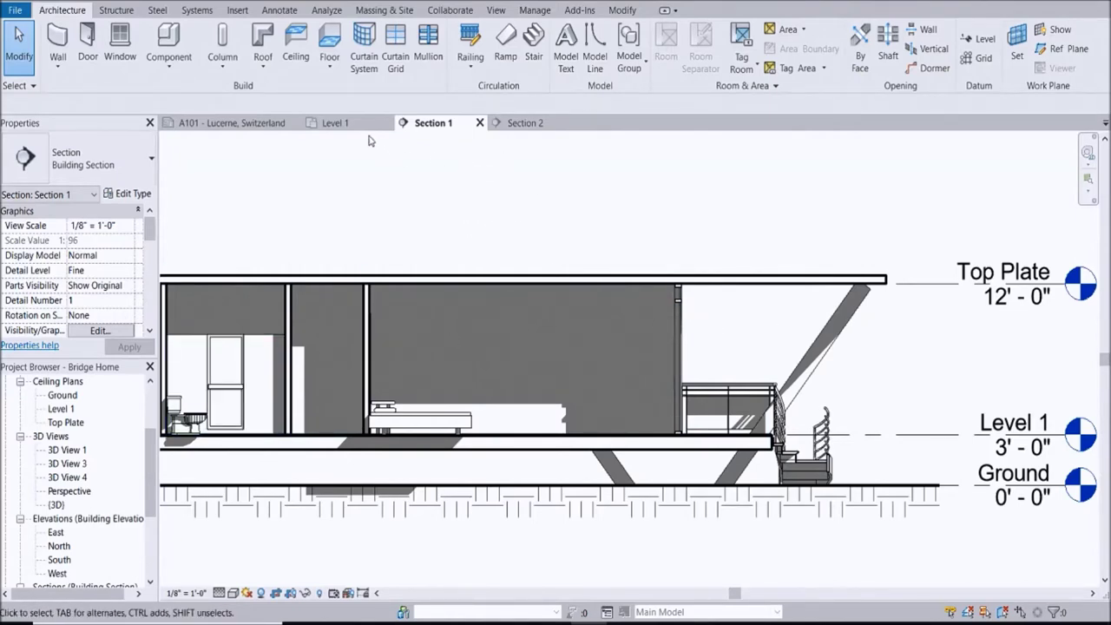
pyautogui.click(335, 122)
# Step: Zoom in on the top exterior wall to show its layered construction
pyautogui.scroll(-5, 584, 232)
pyautogui.scroll(10, 584, 232)
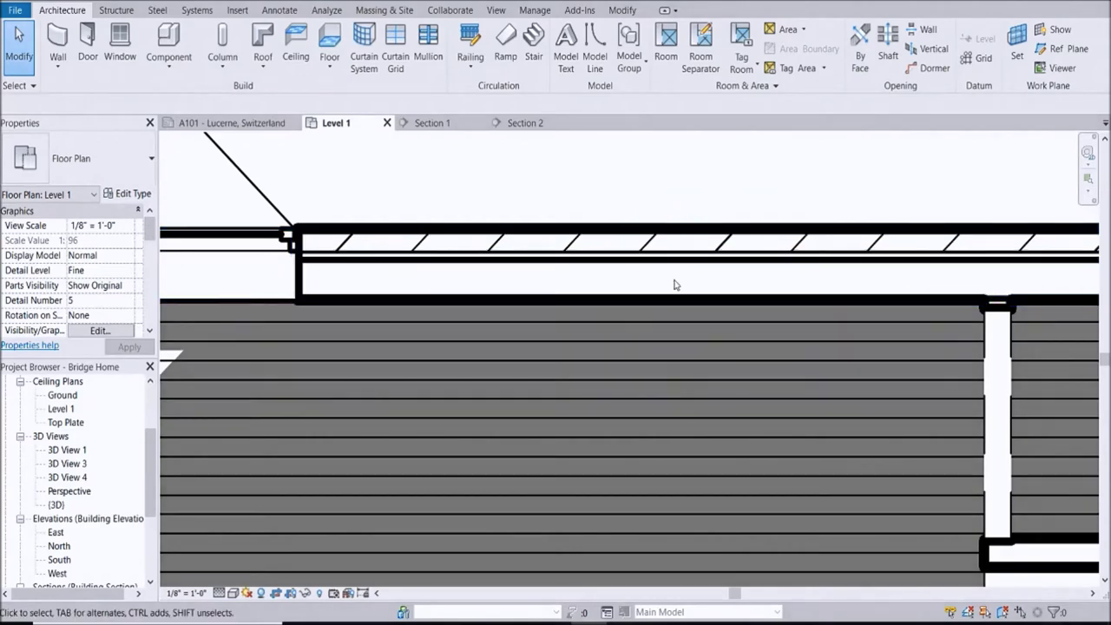
pyautogui.scroll(3, 364, 286)
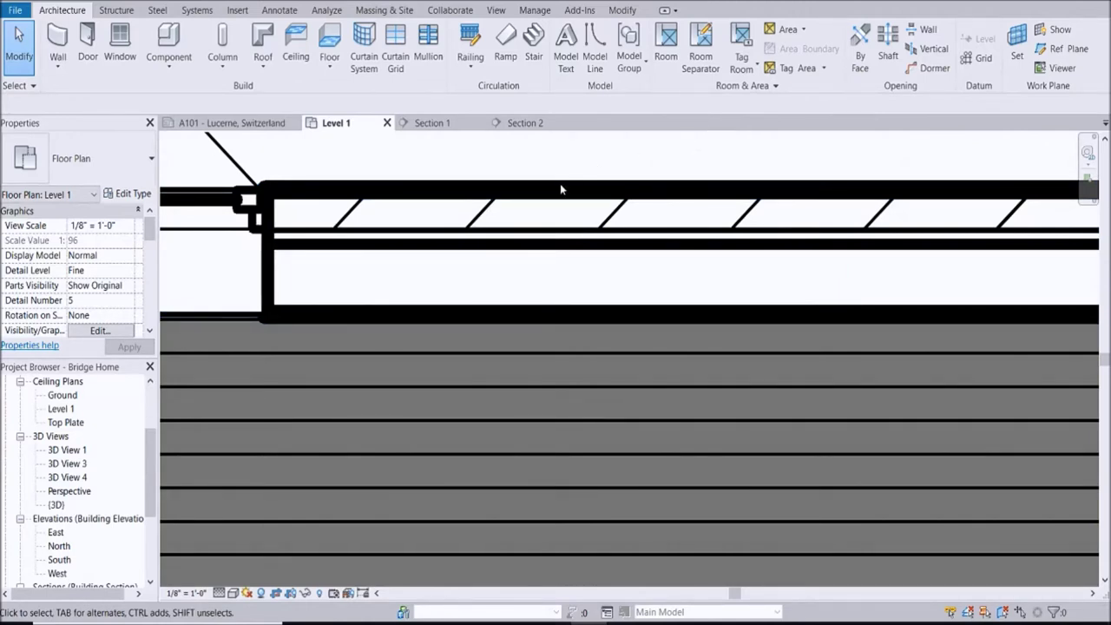
# Step: Open Manage > Additional Settings > Line Styles and start a new subcategory
pyautogui.click(531, 11)
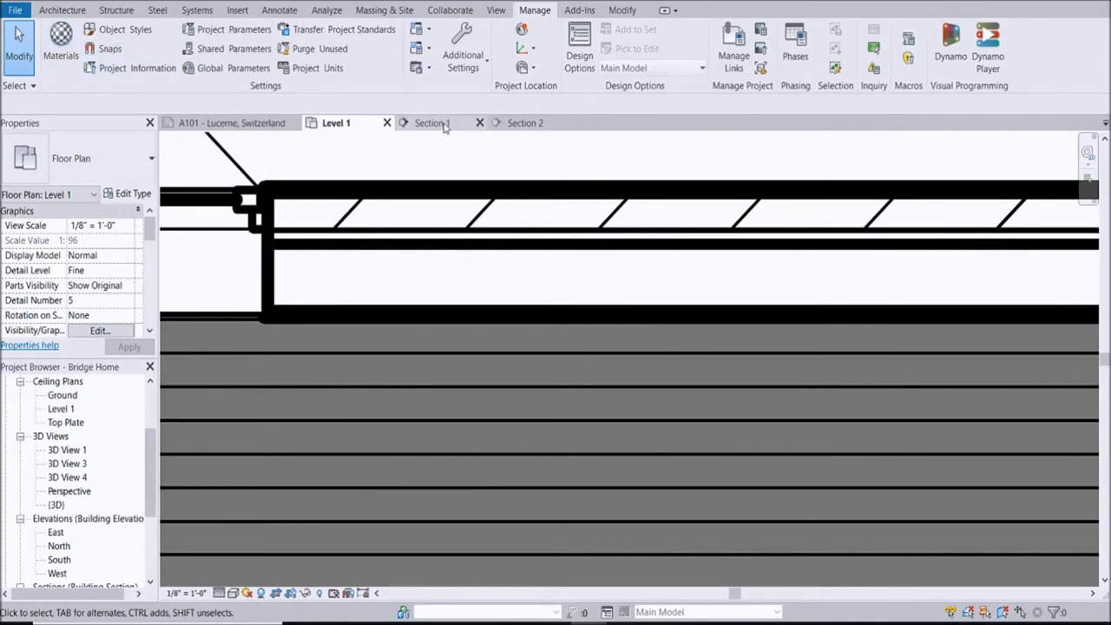
pyautogui.click(489, 66)
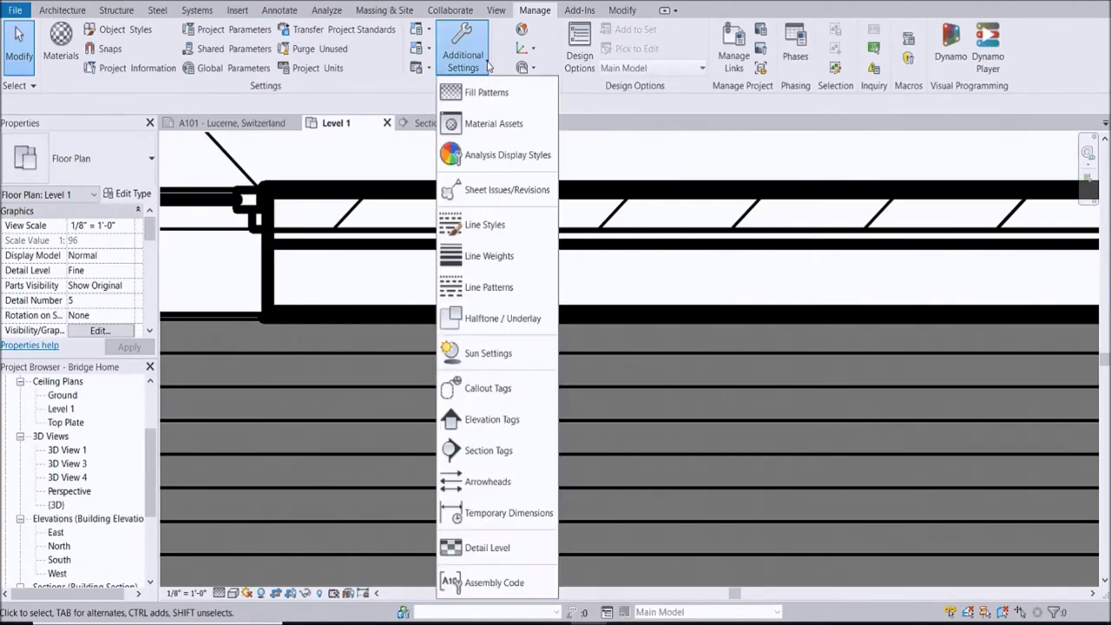
pyautogui.click(500, 227)
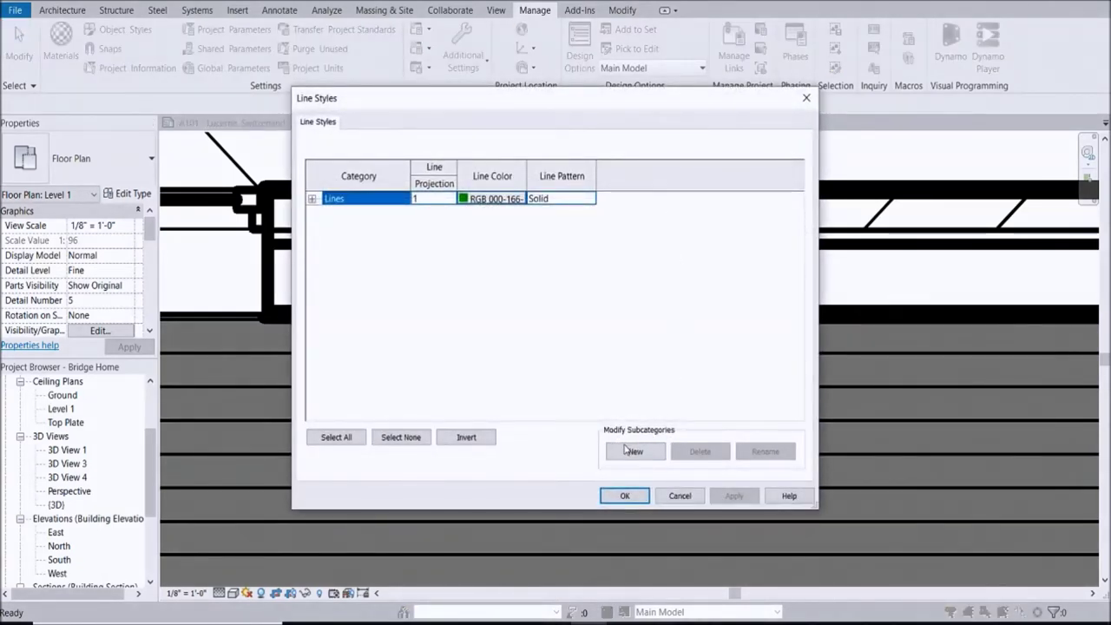
pyautogui.click(625, 450)
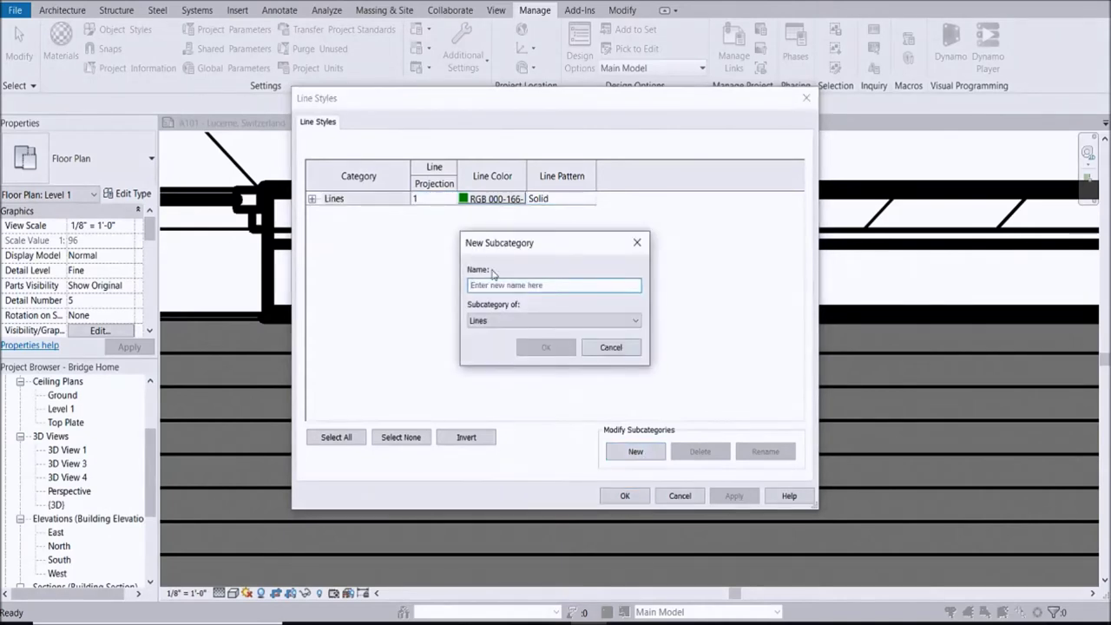
# Step: Create a '2x6 Stud' subcategory under Lines with projection line weight 3
pyautogui.click(504, 286)
pyautogui.write('2x6 Stud')
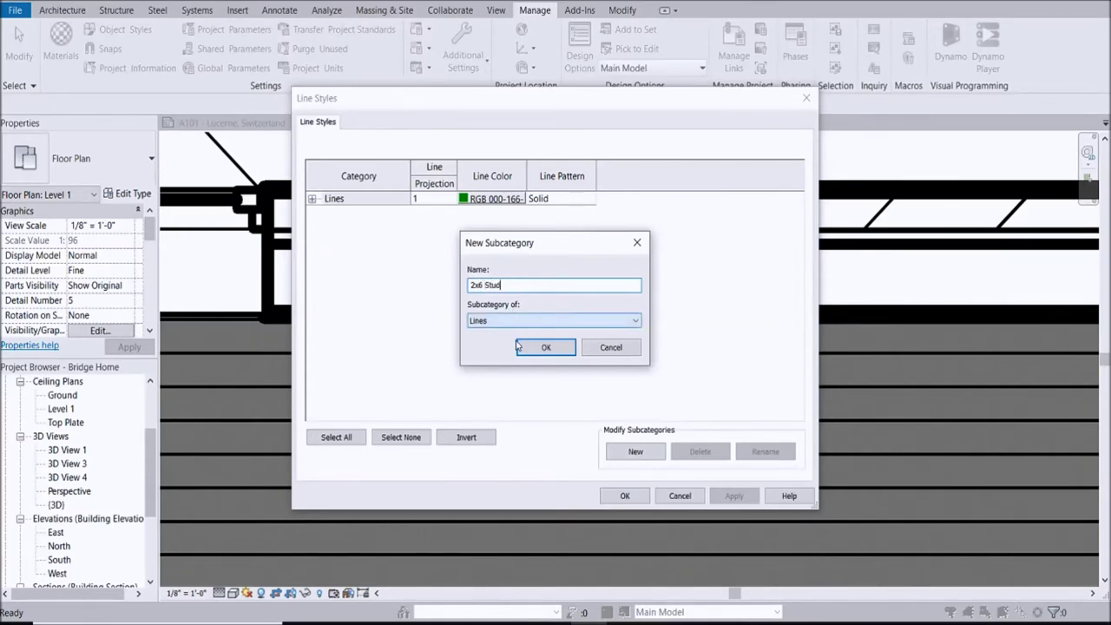
pyautogui.click(546, 350)
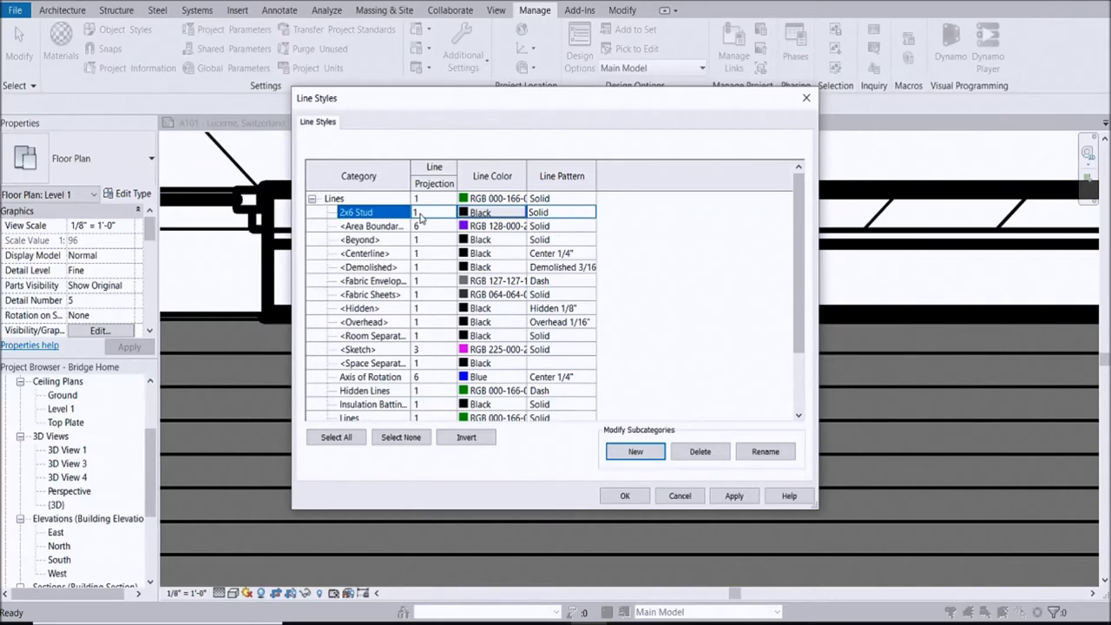
pyautogui.click(420, 213)
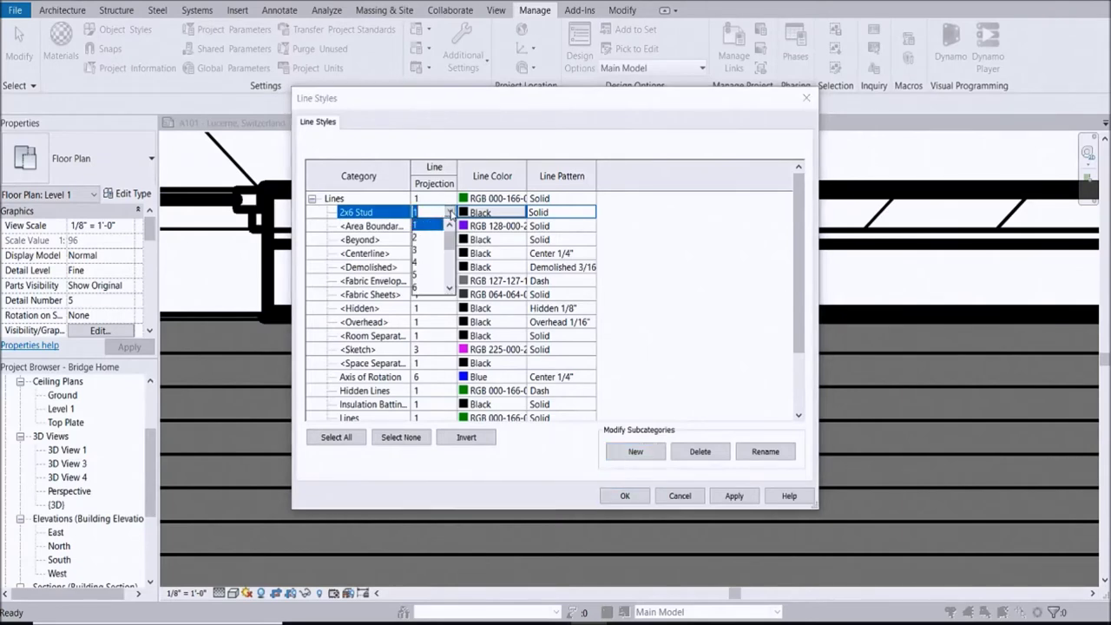
pyautogui.moveTo(452, 246)
pyautogui.mouseDown()
pyautogui.moveTo(452, 276)
pyautogui.moveTo(453, 246)
pyautogui.mouseUp()
pyautogui.click(276, 200)
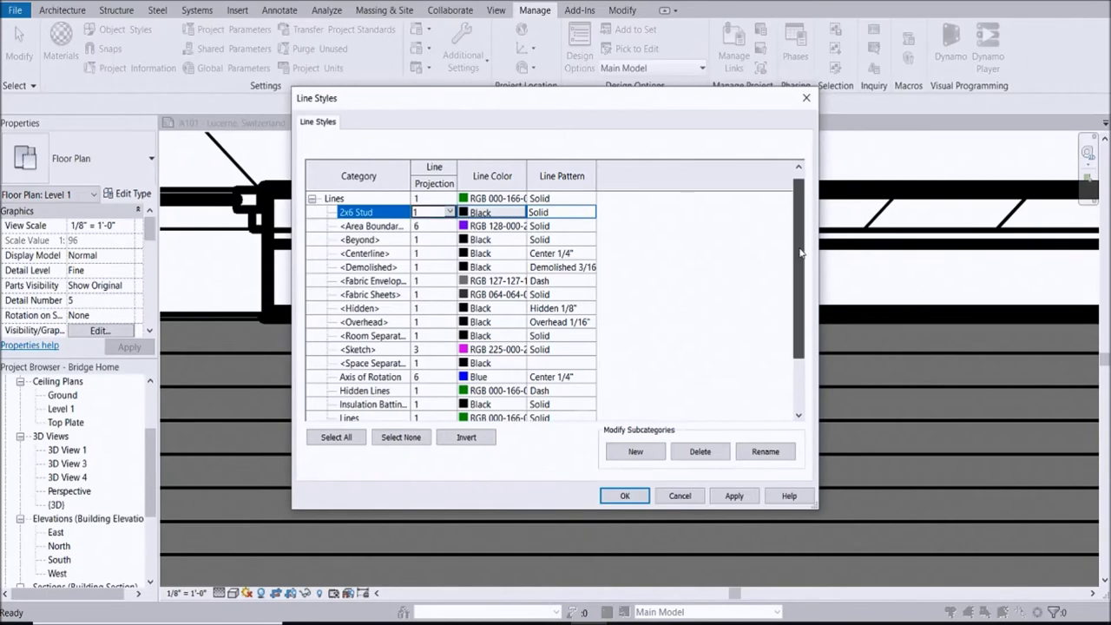
pyautogui.scroll(-2, 794, 243)
pyautogui.scroll(2, 802, 208)
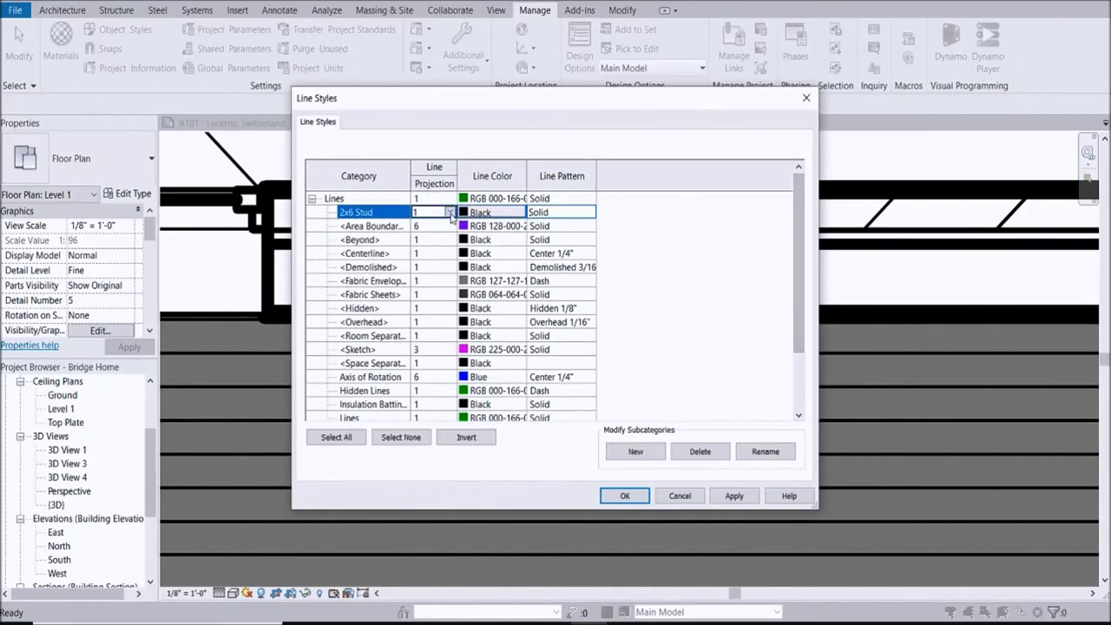
pyautogui.click(449, 212)
pyautogui.click(416, 252)
# Step: Close Line Styles and start detail lines (DL) in the 2x6 Stud style
pyautogui.click(638, 496)
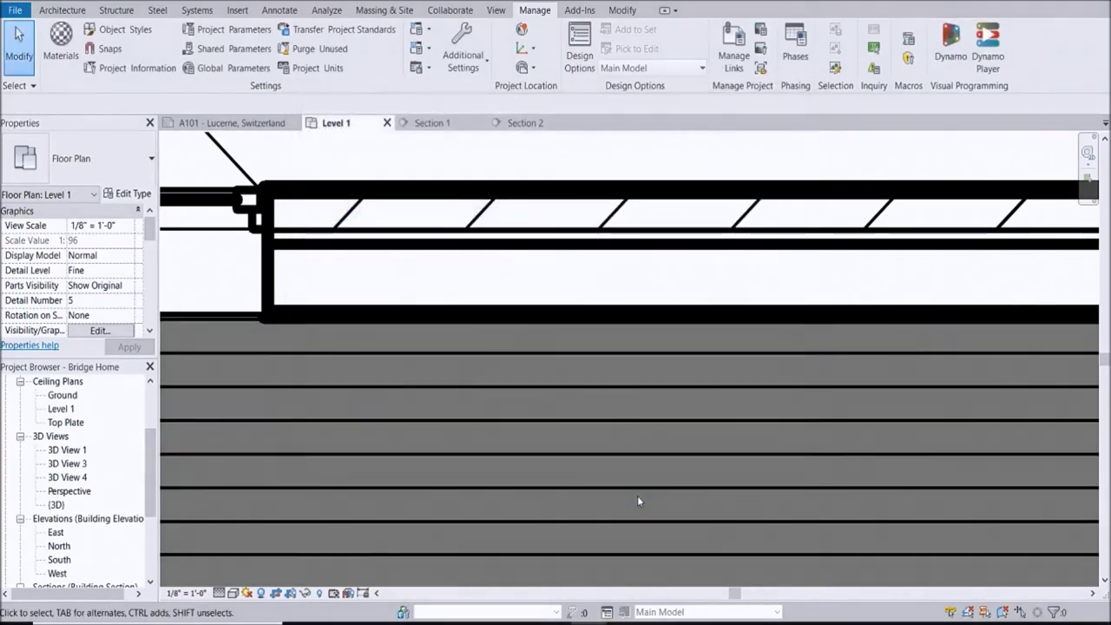
pyautogui.click(67, 14)
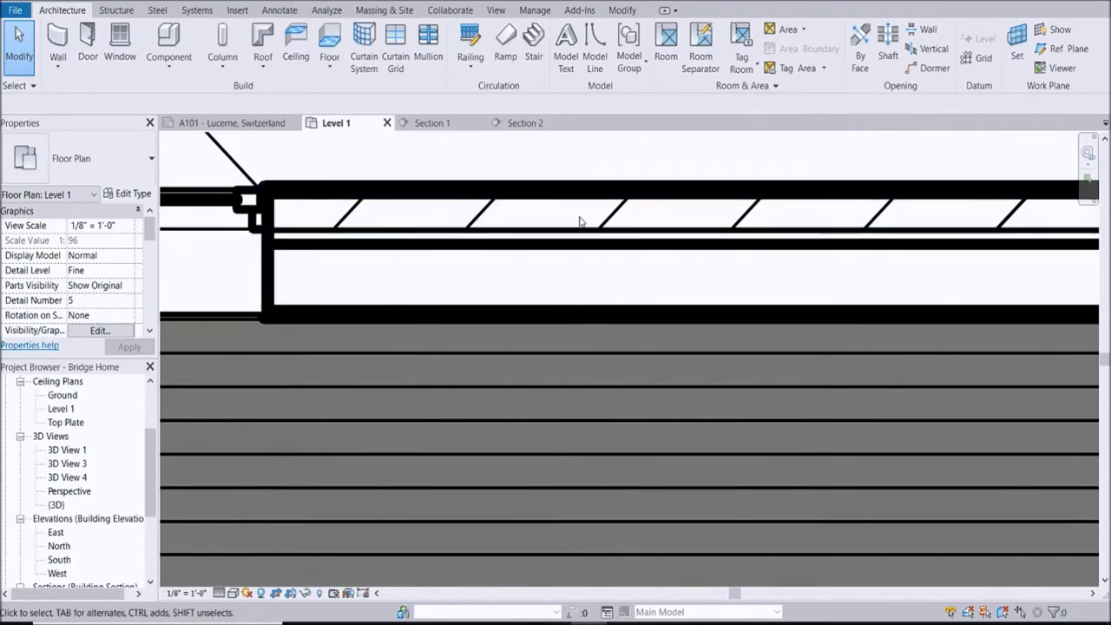
pyautogui.press('d')
pyautogui.press('l')
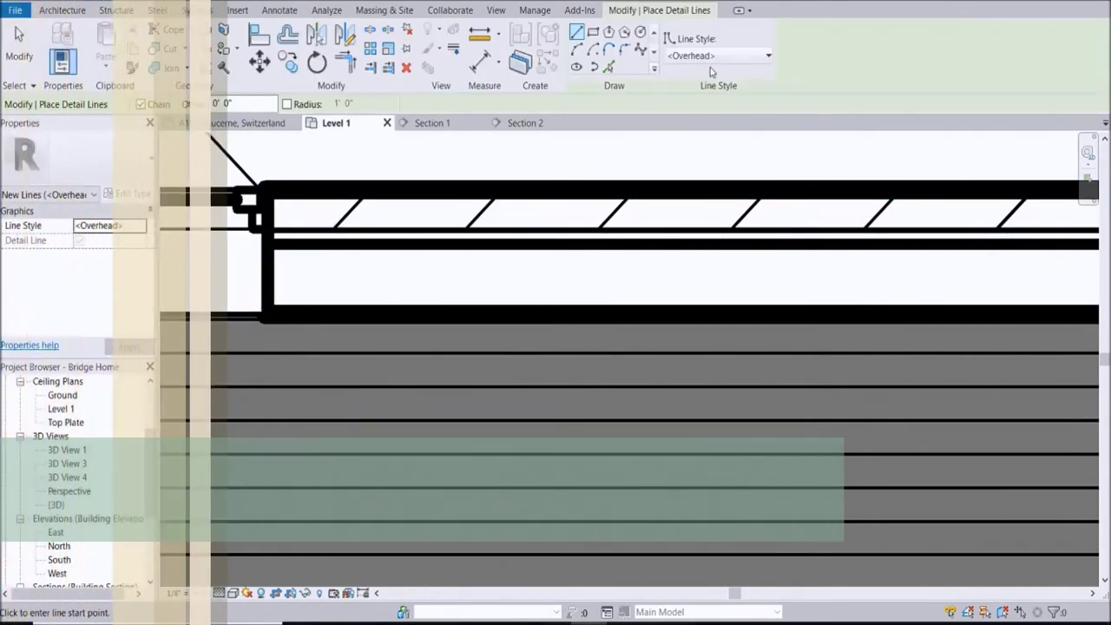
pyautogui.click(714, 57)
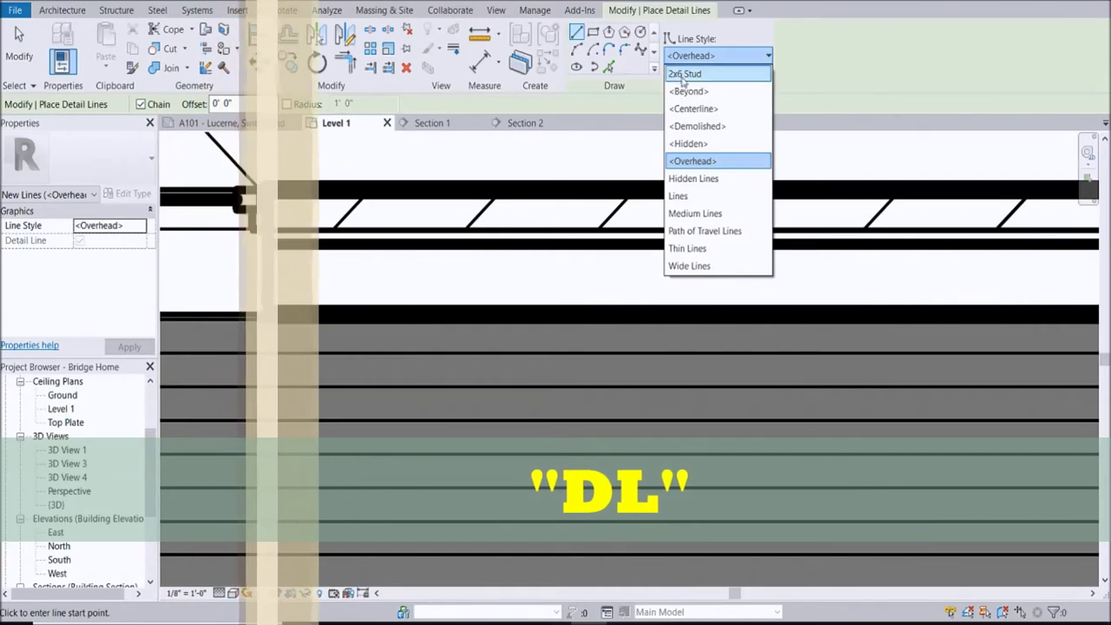
pyautogui.click(685, 74)
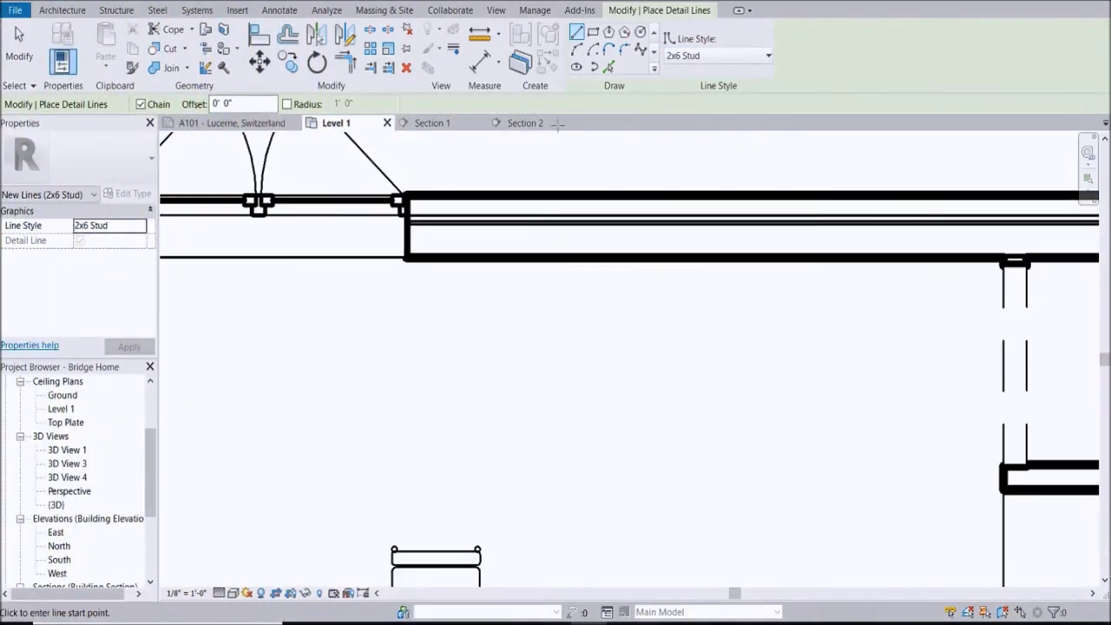
# Step: Draw a closed stud rectangle with a 5.5" side above the wall and select its lines
pyautogui.scroll(1, 520, 160)
pyautogui.scroll(2, 498, 179)
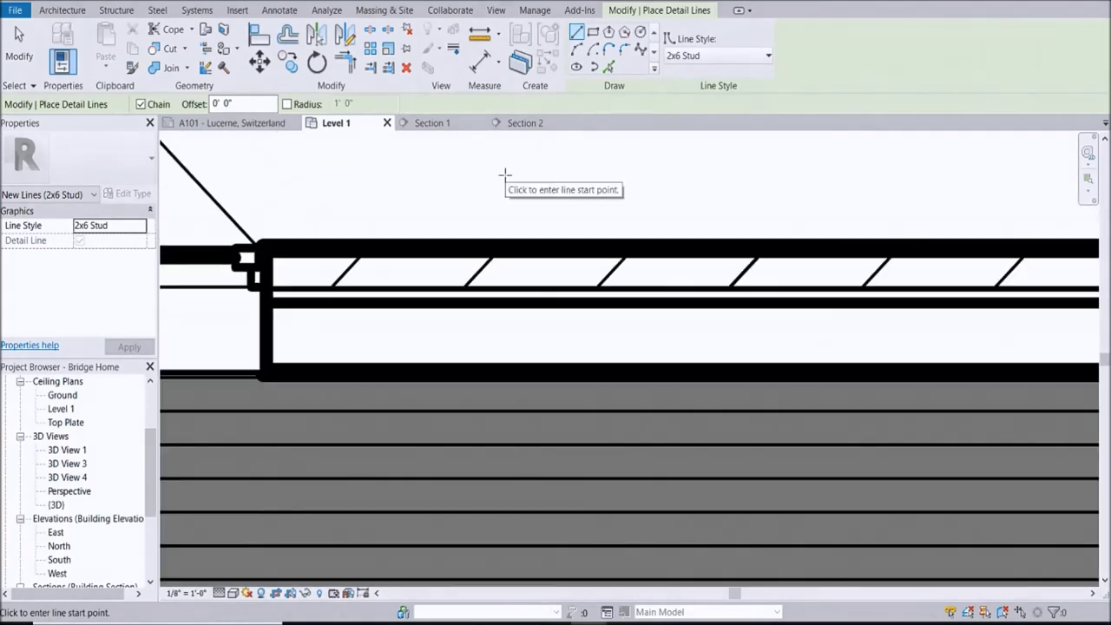
pyautogui.click(499, 156)
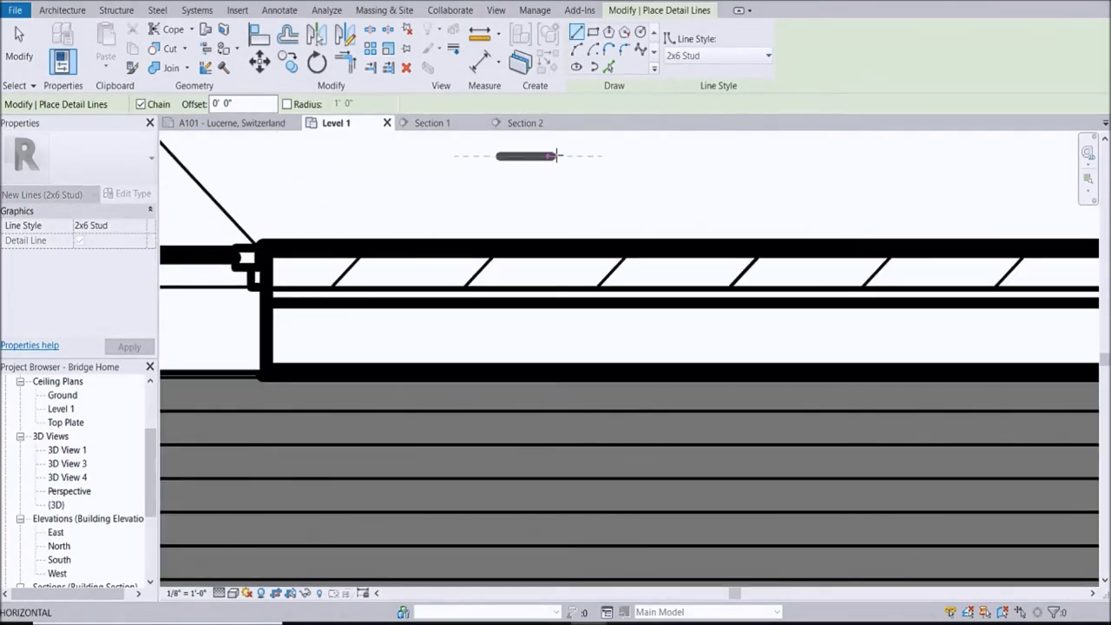
pyautogui.scroll(-1, 547, 163)
pyautogui.click(519, 166)
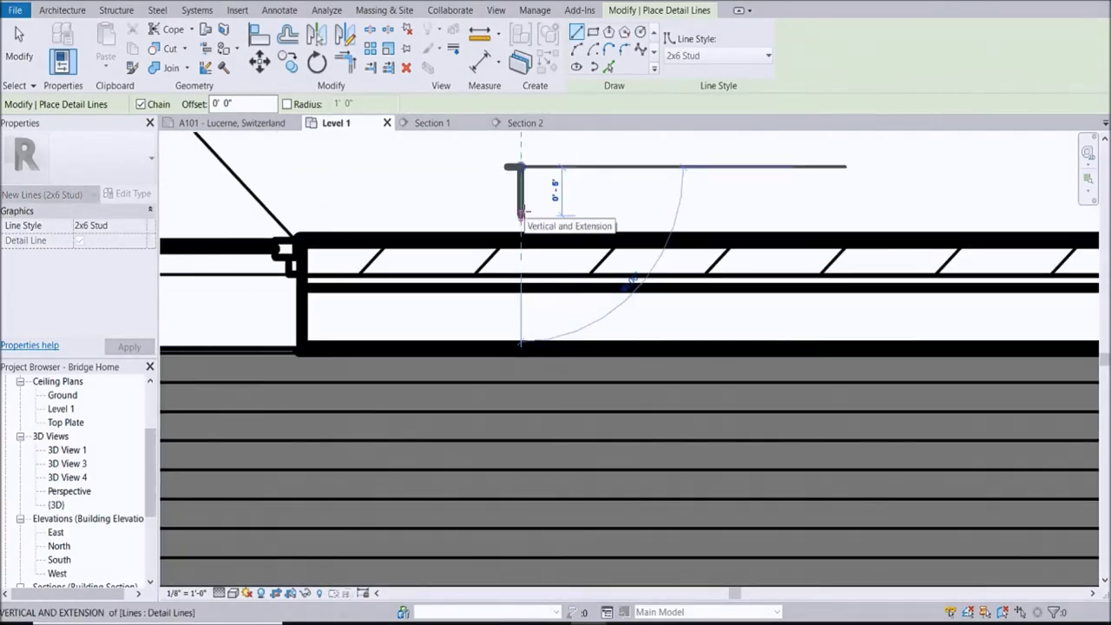
pyautogui.write('5.5"')
pyautogui.press('Return')
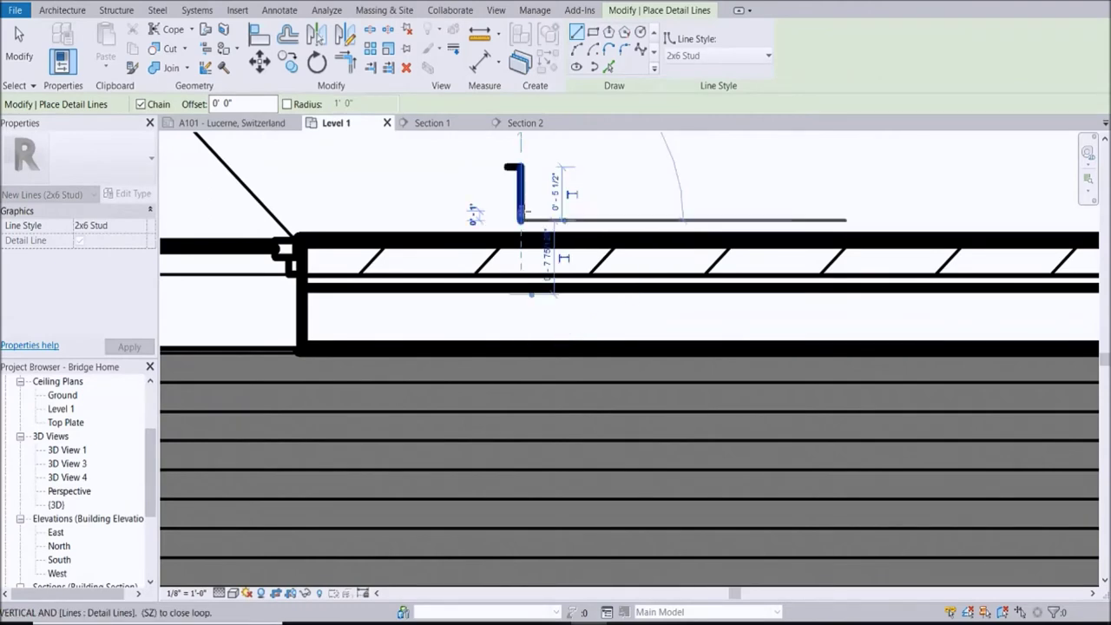
pyautogui.click(505, 221)
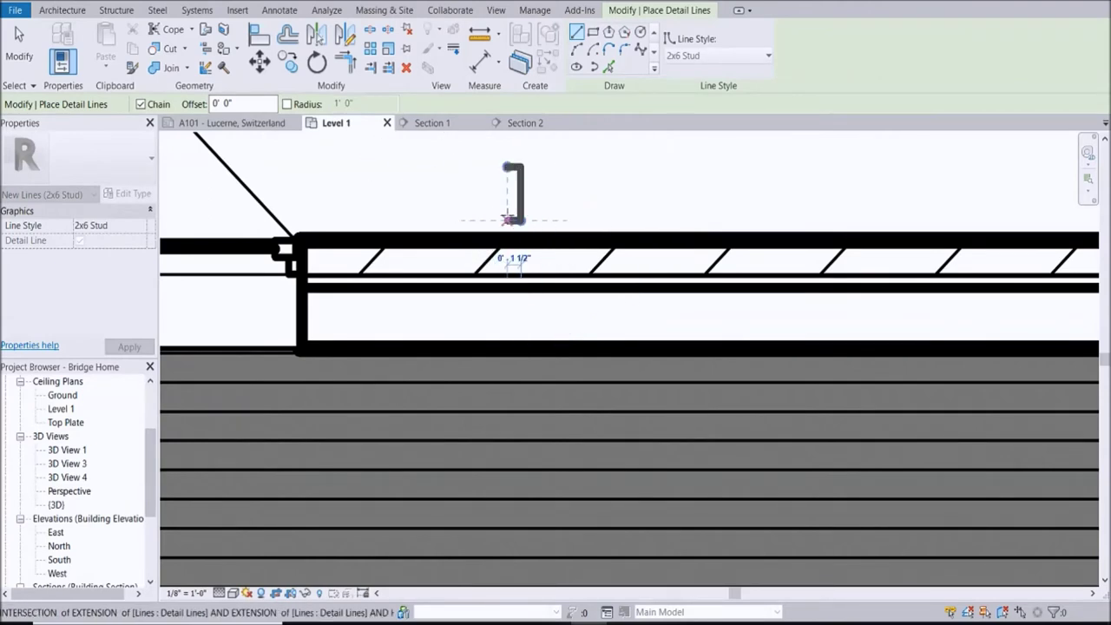
pyautogui.click(506, 167)
pyautogui.press('Escape')
pyautogui.press('Escape')
pyautogui.scroll(2, 583, 229)
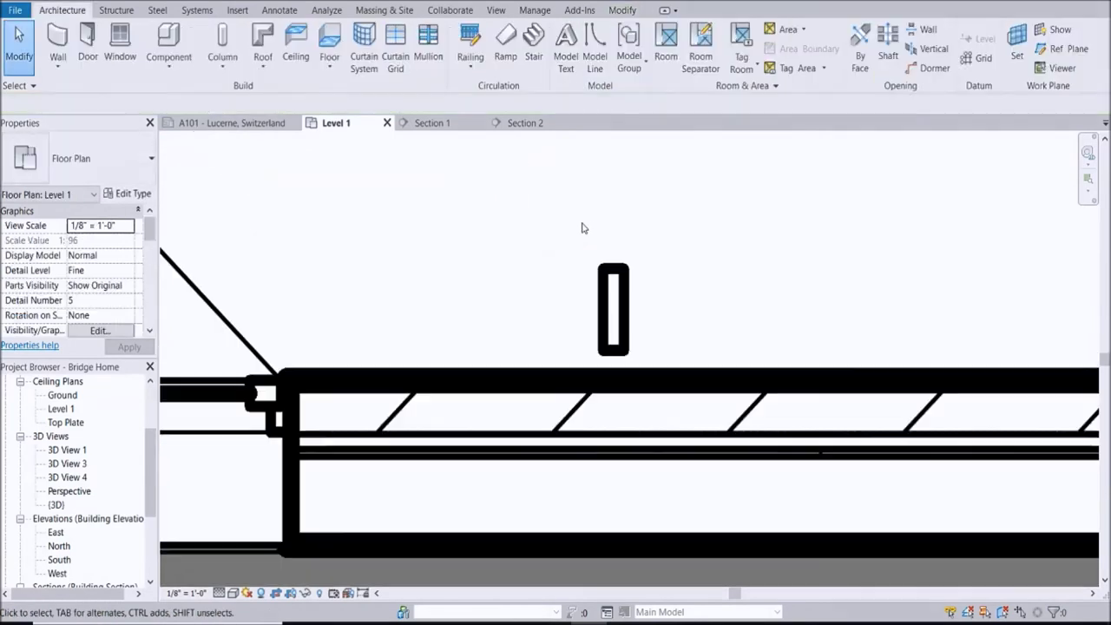
pyautogui.moveTo(580, 221); pyautogui.dragTo(663, 361)
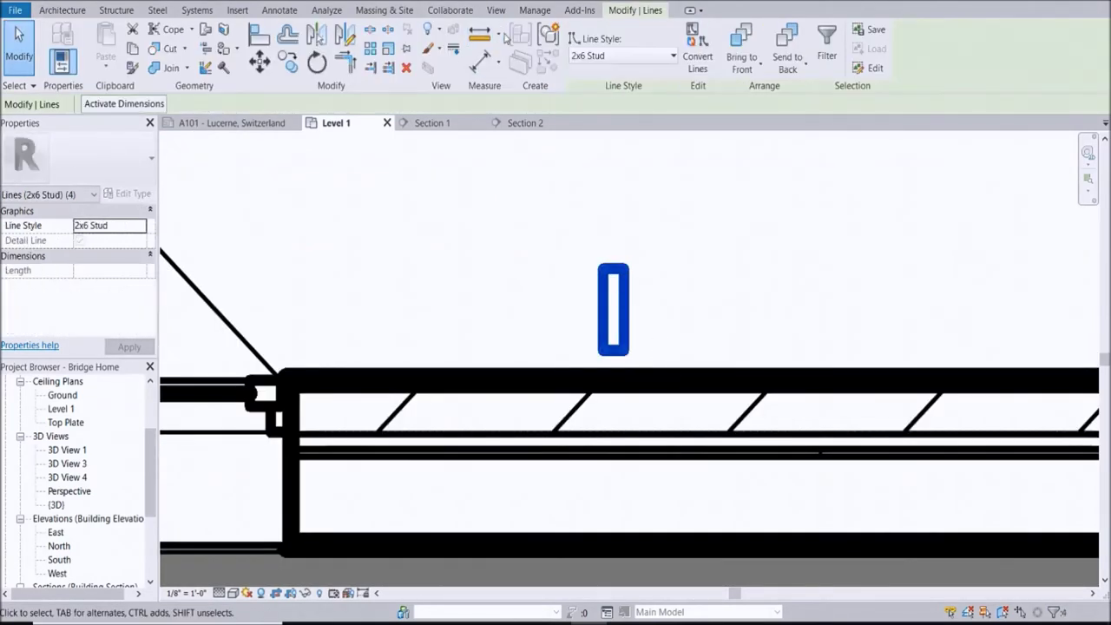
# Step: Group the four stud lines as detail group Group 1 and select it
pyautogui.click(548, 34)
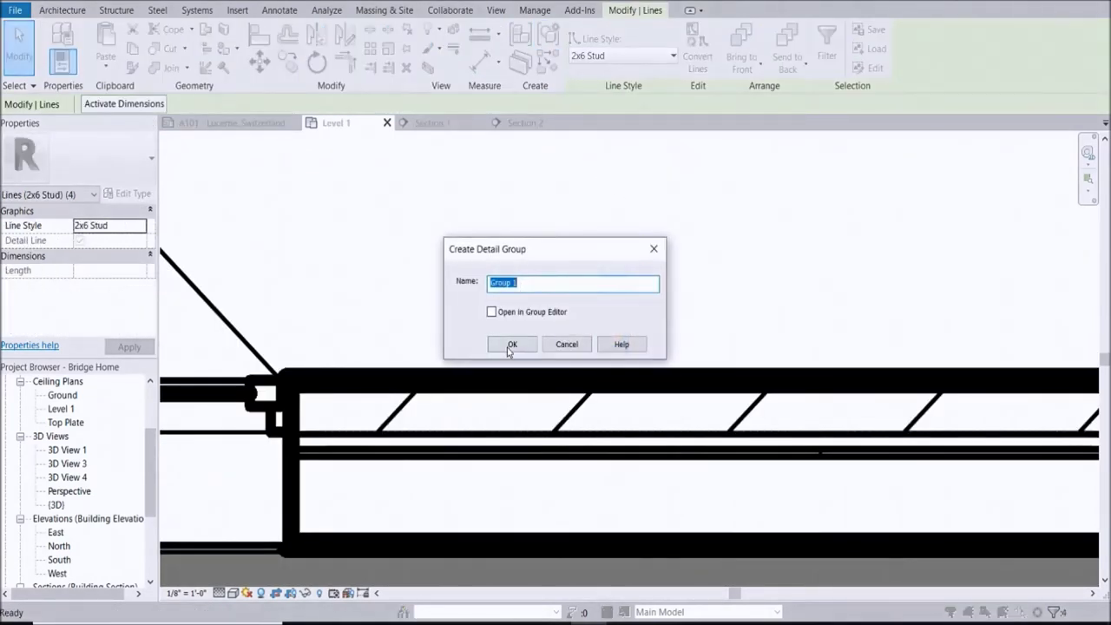
pyautogui.click(511, 344)
pyautogui.click(716, 258)
pyautogui.scroll(-2, 720, 217)
pyautogui.click(660, 271)
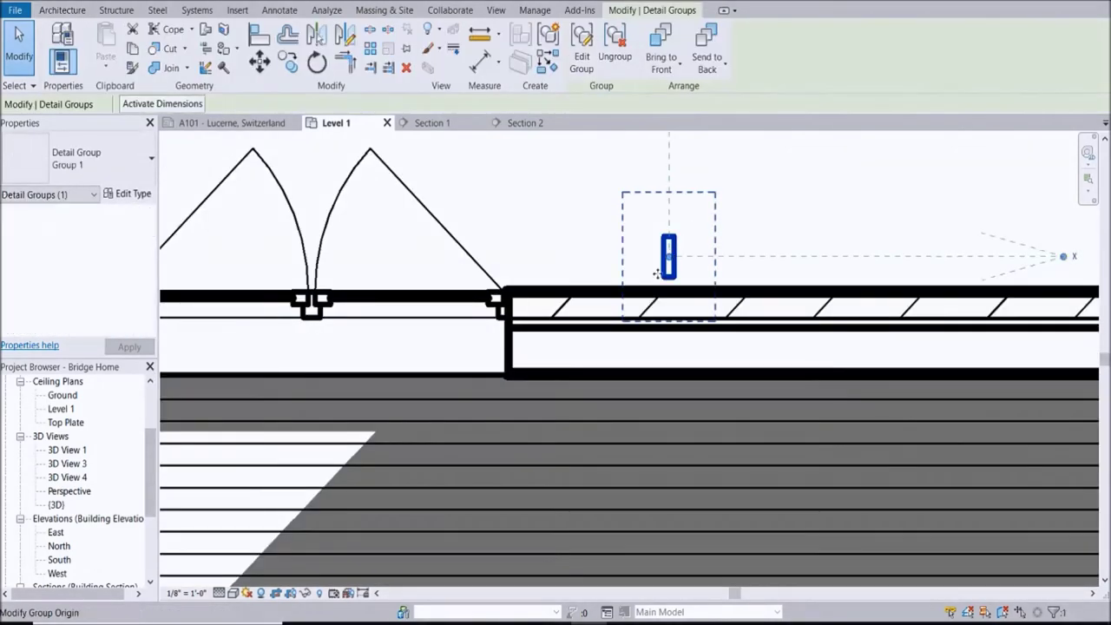
pyautogui.scroll(3, 657, 273)
# Step: Move Group 1 into the left end of the Level 1 wall and check its placement
pyautogui.click(258, 61)
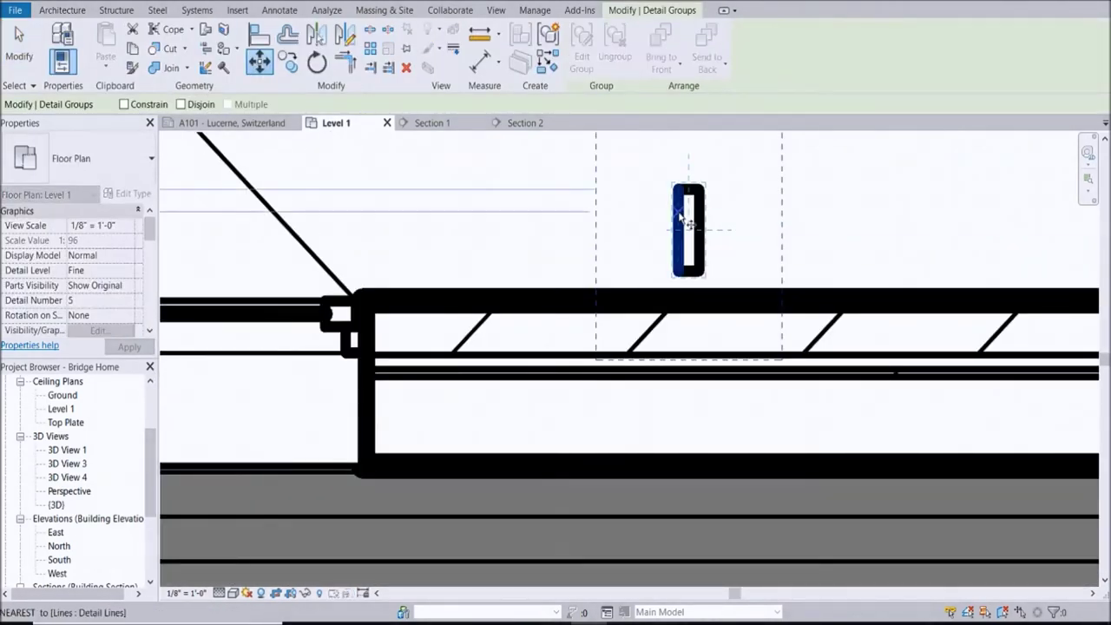
pyautogui.click(688, 227)
pyautogui.click(384, 416)
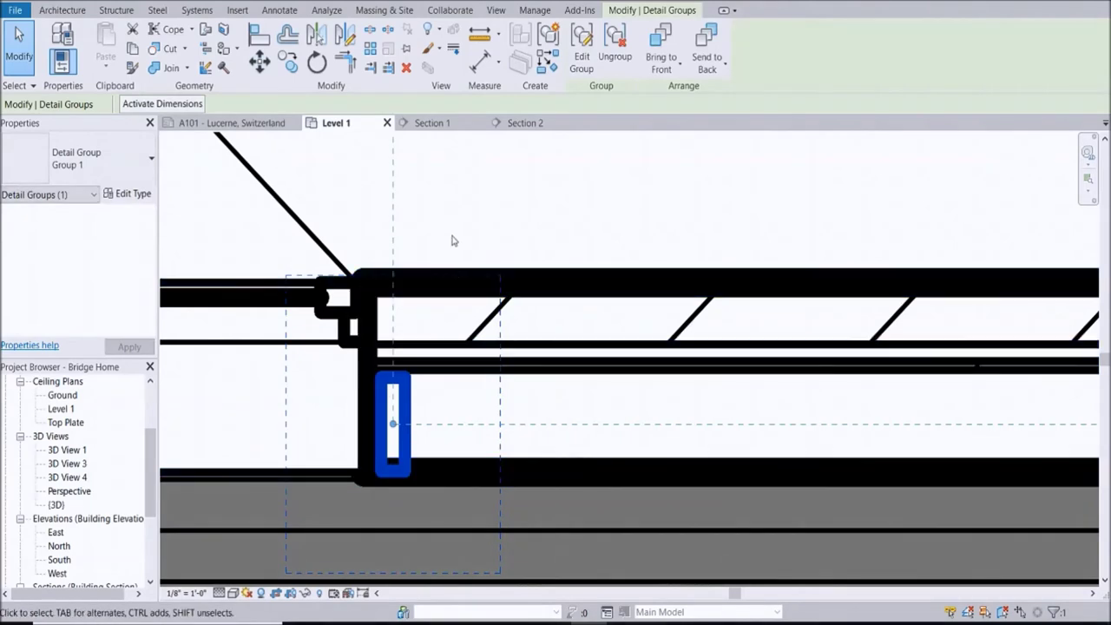
pyautogui.click(478, 181)
pyautogui.scroll(3, 424, 459)
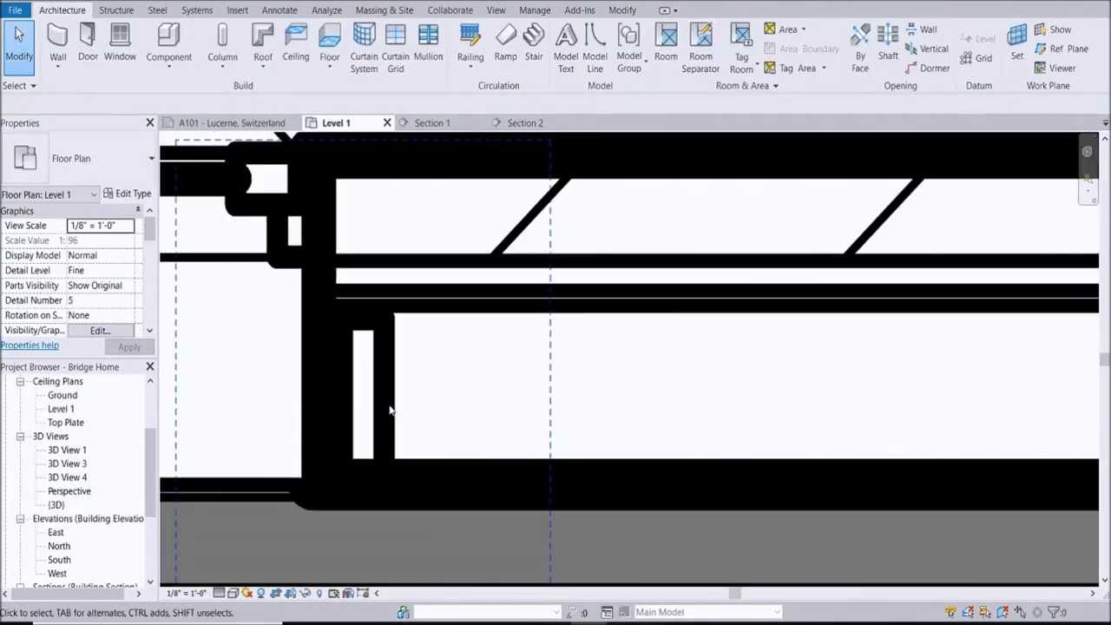
pyautogui.click(389, 408)
pyautogui.scroll(2, 375, 486)
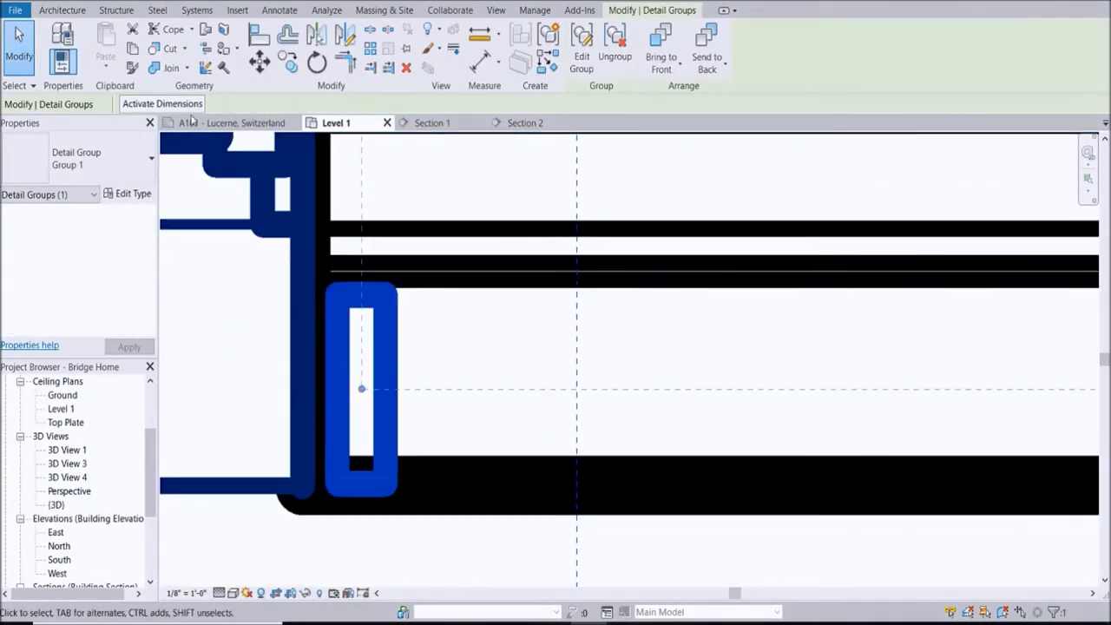
pyautogui.scroll(-2, 474, 392)
pyautogui.click(476, 382)
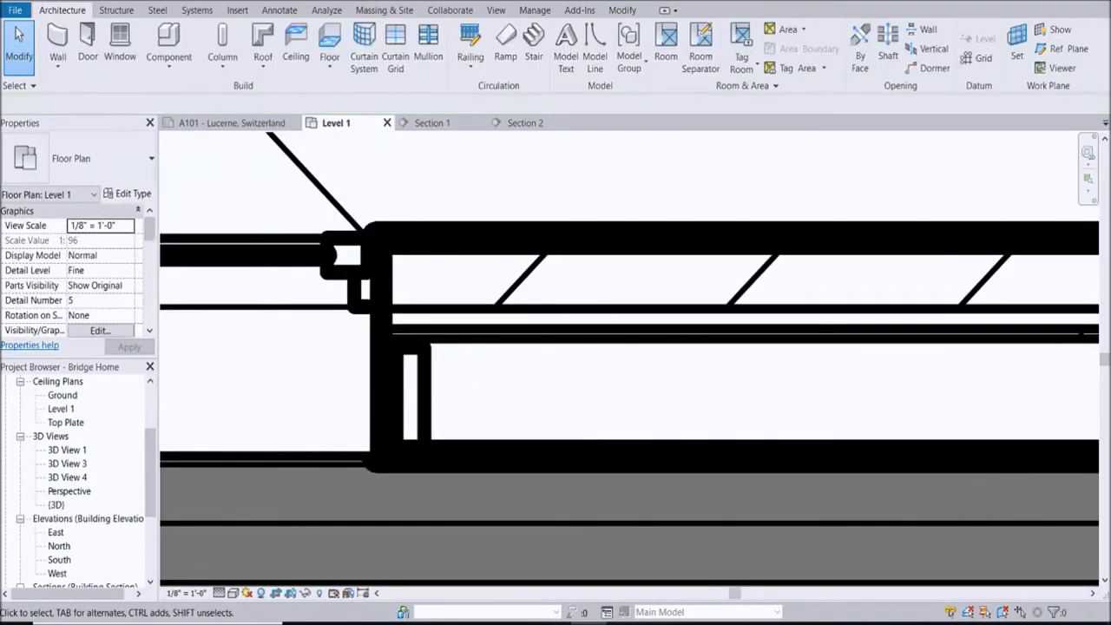
pyautogui.press('d')
pyautogui.press('i')
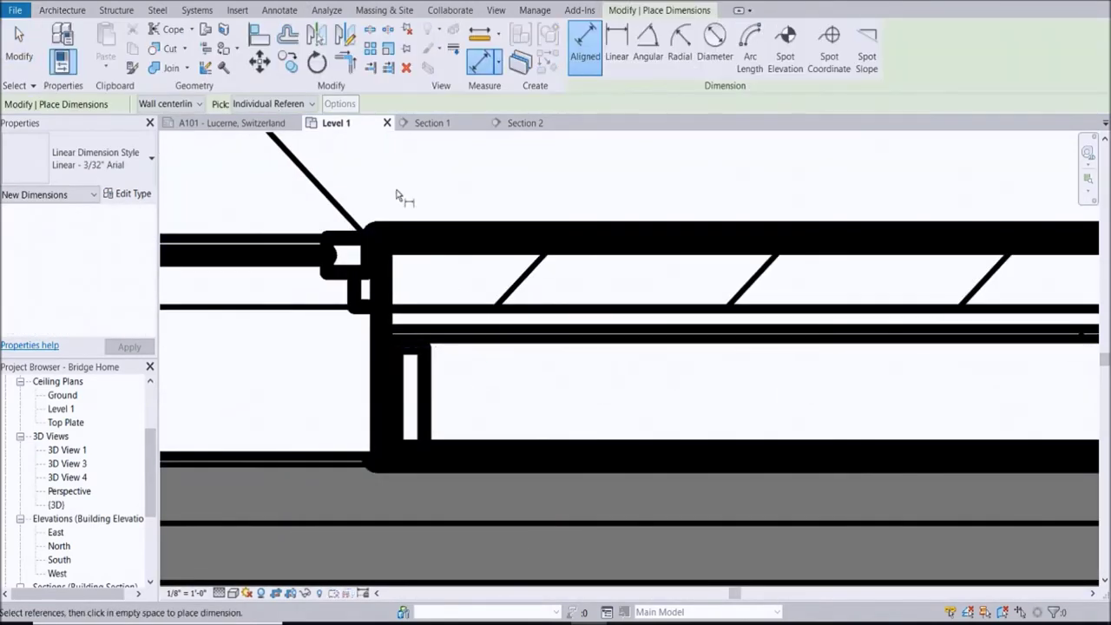
pyautogui.scroll(1, 447, 369)
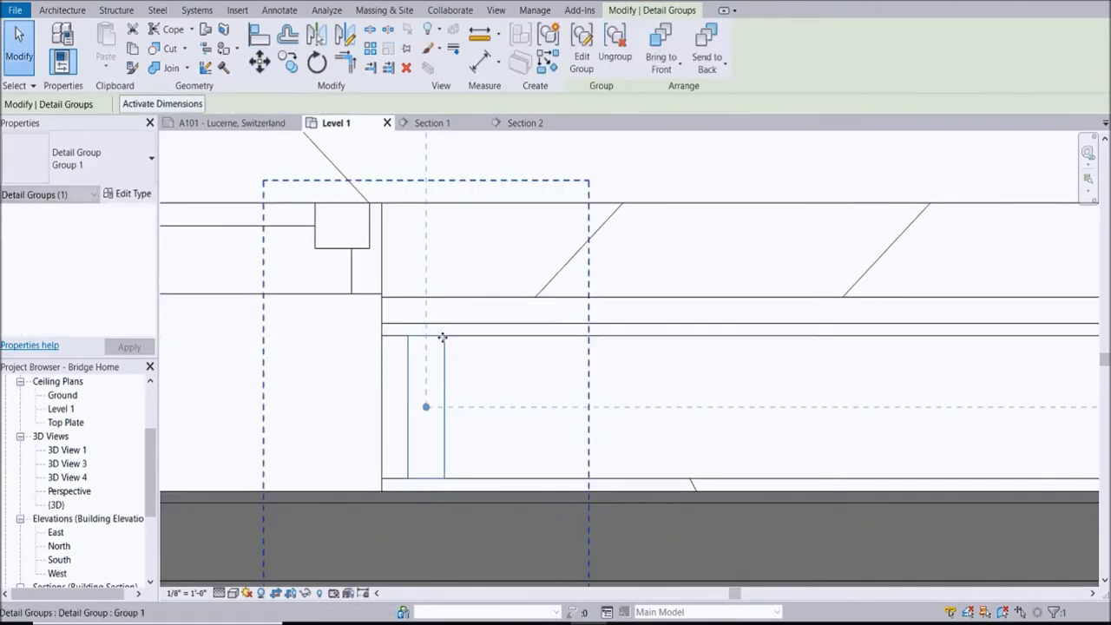
pyautogui.scroll(-2, 459, 372)
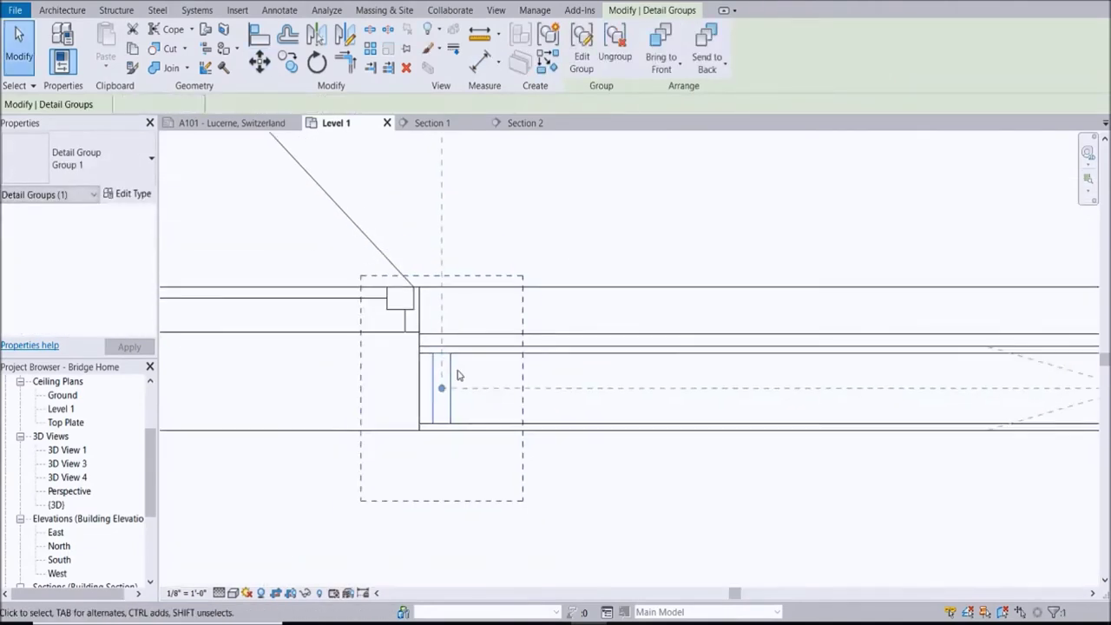
pyautogui.scroll(2, 425, 370)
pyautogui.press('Escape')
pyautogui.click(422, 370)
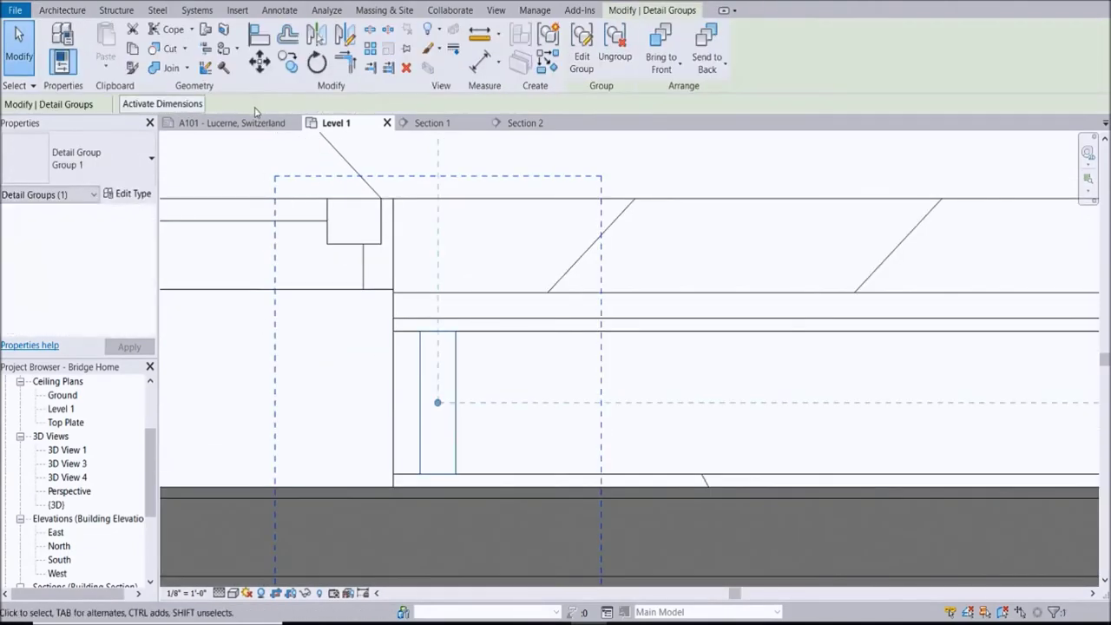
pyautogui.press('m')
pyautogui.press('v')
pyautogui.click(421, 330)
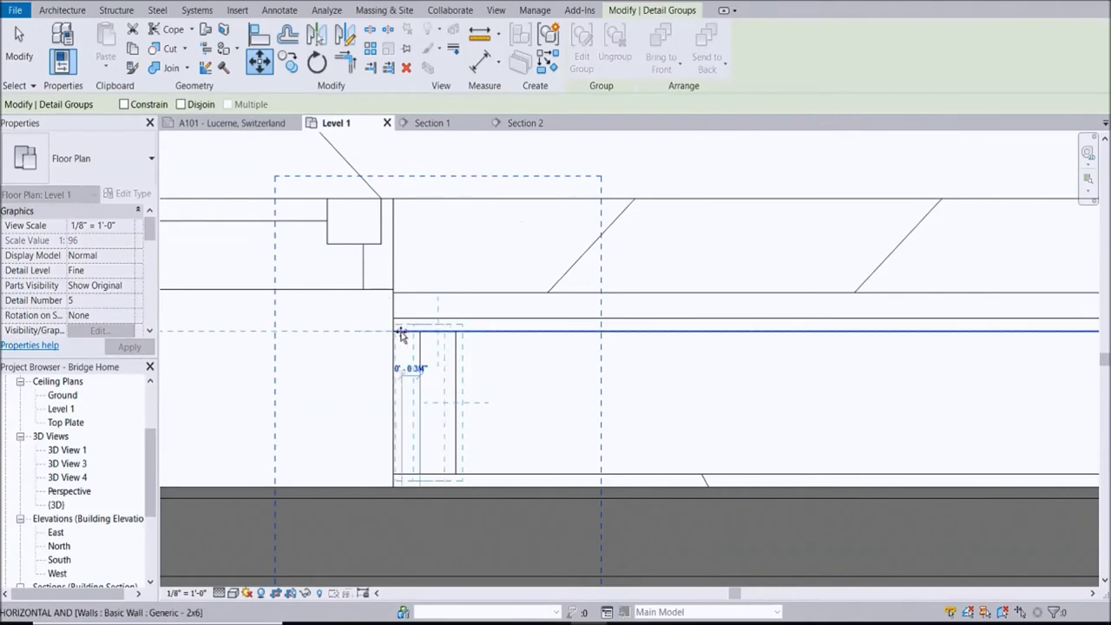
pyautogui.press('Escape')
pyautogui.press('Escape')
pyautogui.scroll(-5, 496, 377)
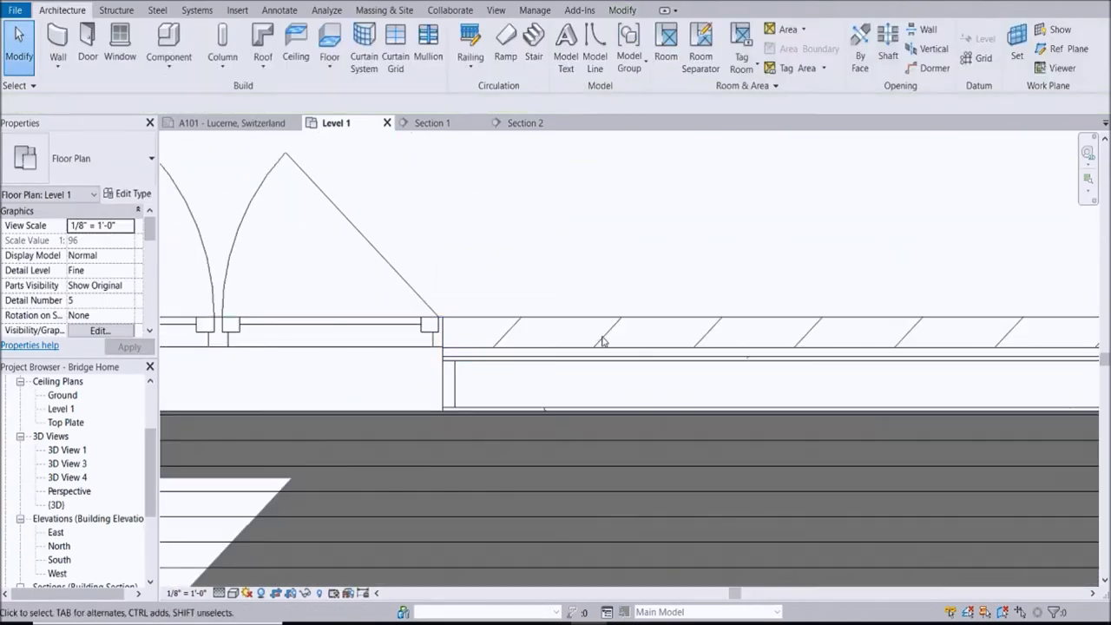
pyautogui.scroll(5, 426, 379)
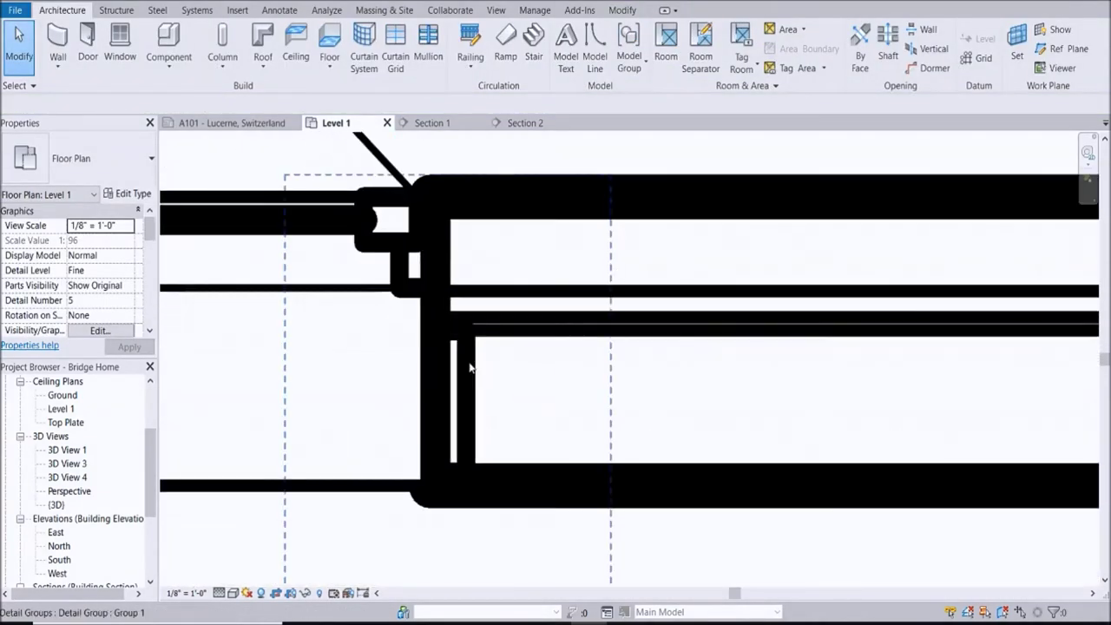
pyautogui.click(470, 368)
# Step: Copy the stud group 2' along the wall
pyautogui.scroll(-4, 469, 368)
pyautogui.press('c')
pyautogui.press('o')
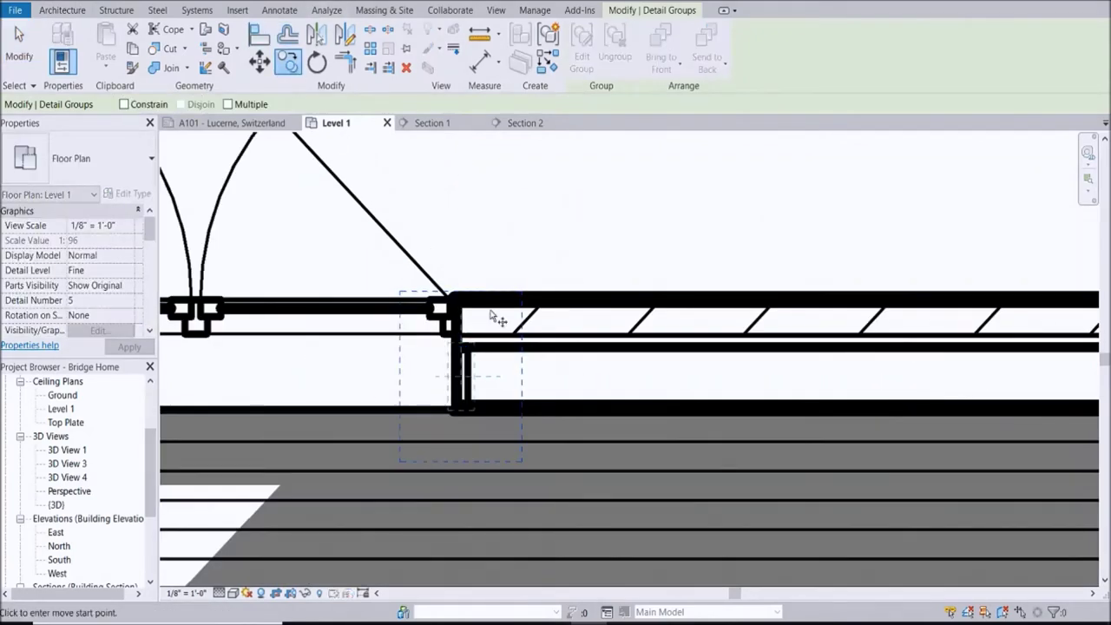
pyautogui.click(482, 243)
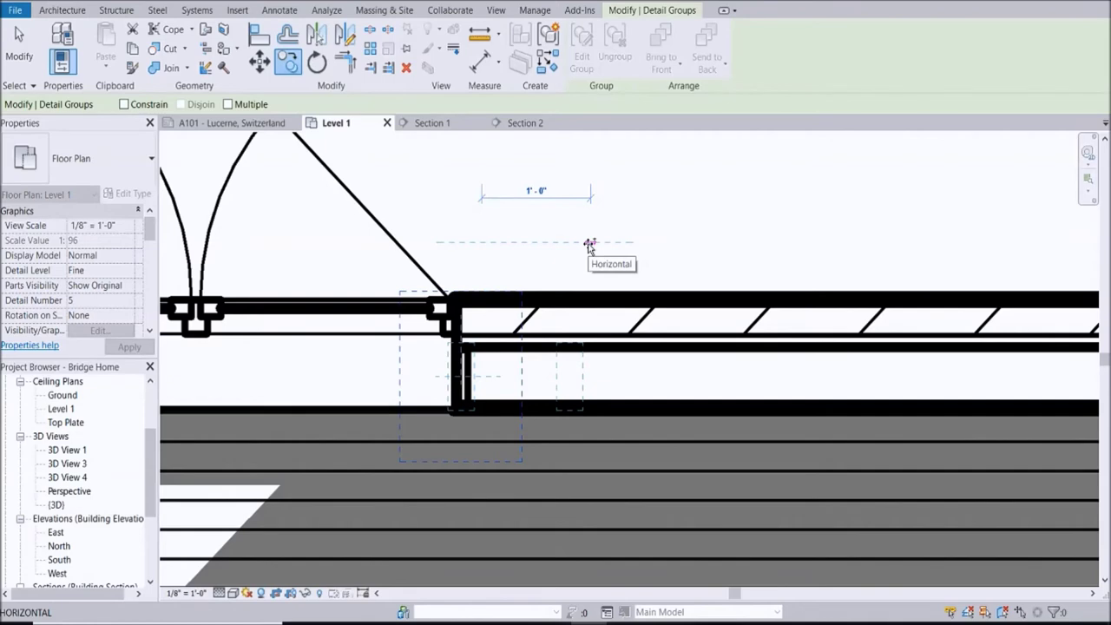
pyautogui.write('2')
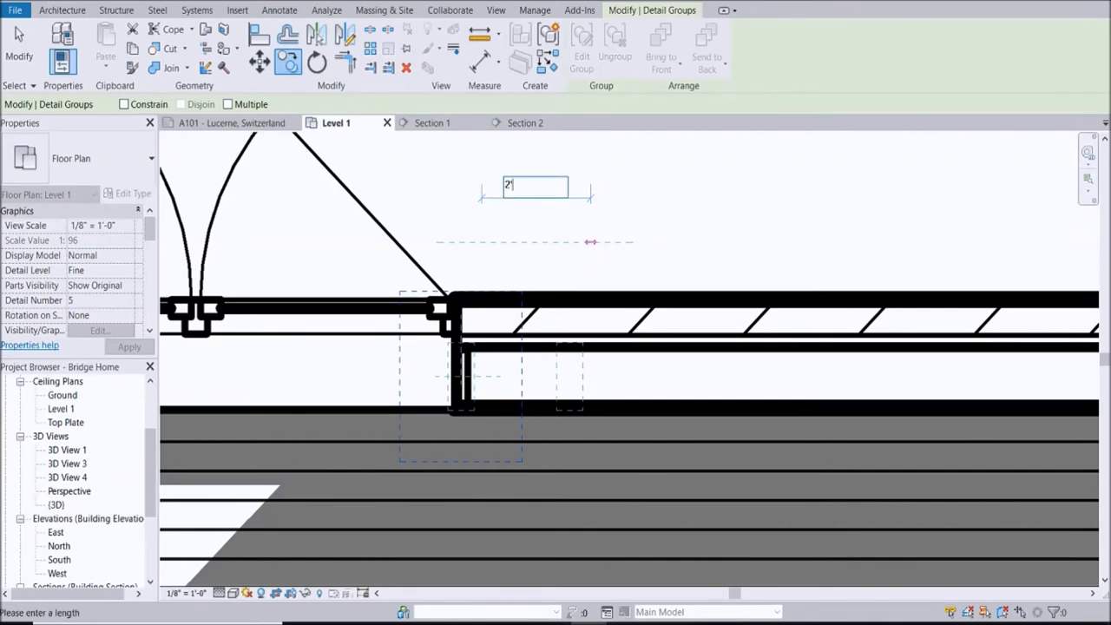
pyautogui.press('Return')
pyautogui.press('Escape')
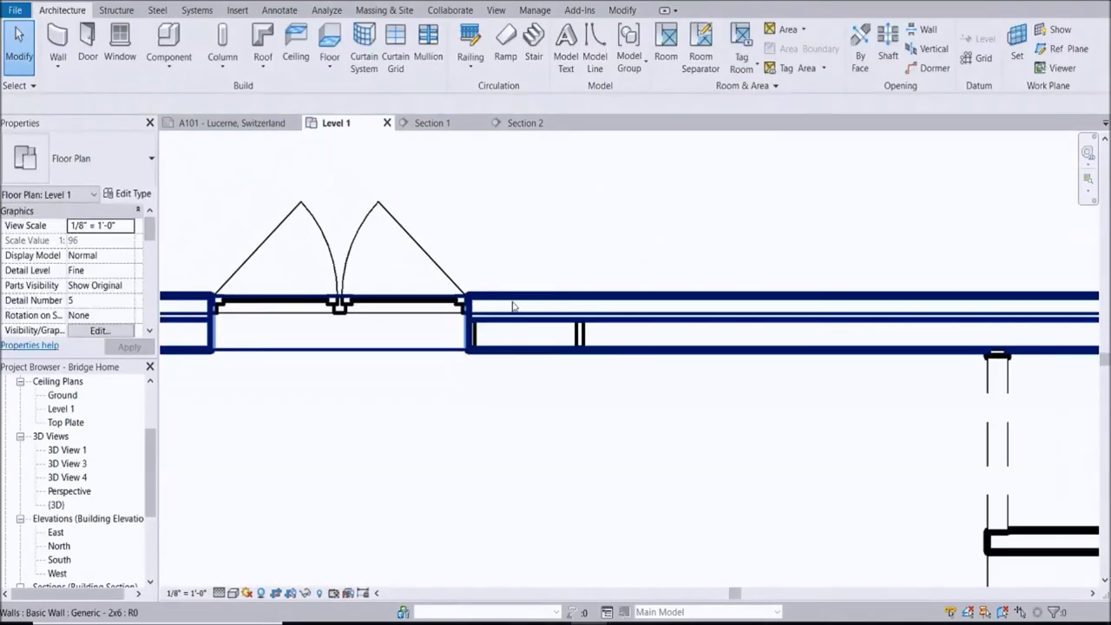
# Step: Place three more copies of the stud group at 24" spacing along the wall
pyautogui.click(579, 333)
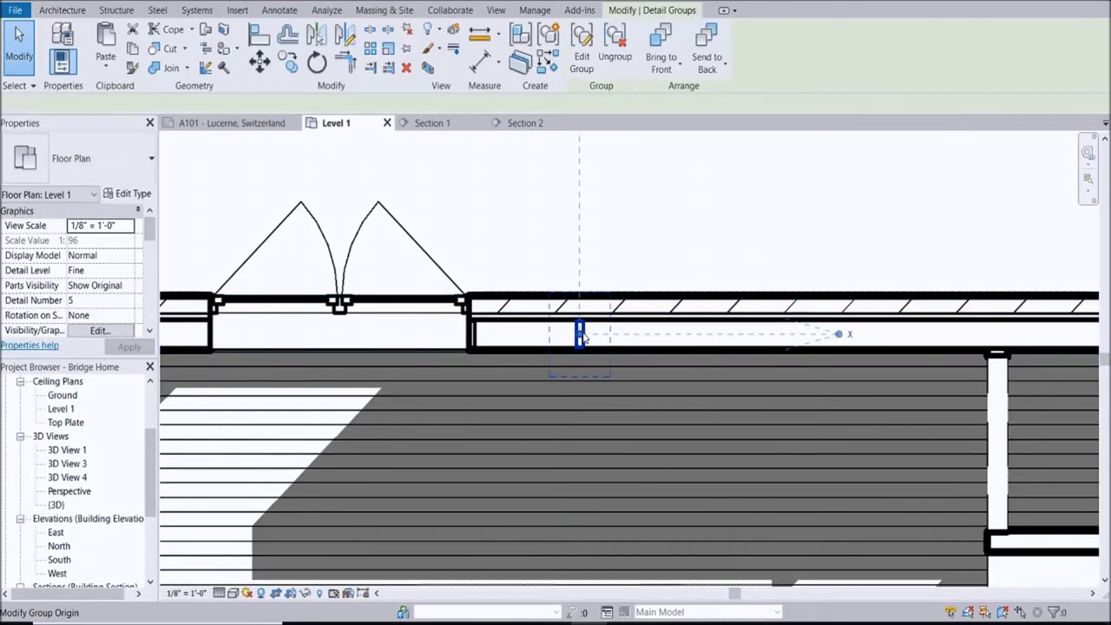
pyautogui.click(288, 62)
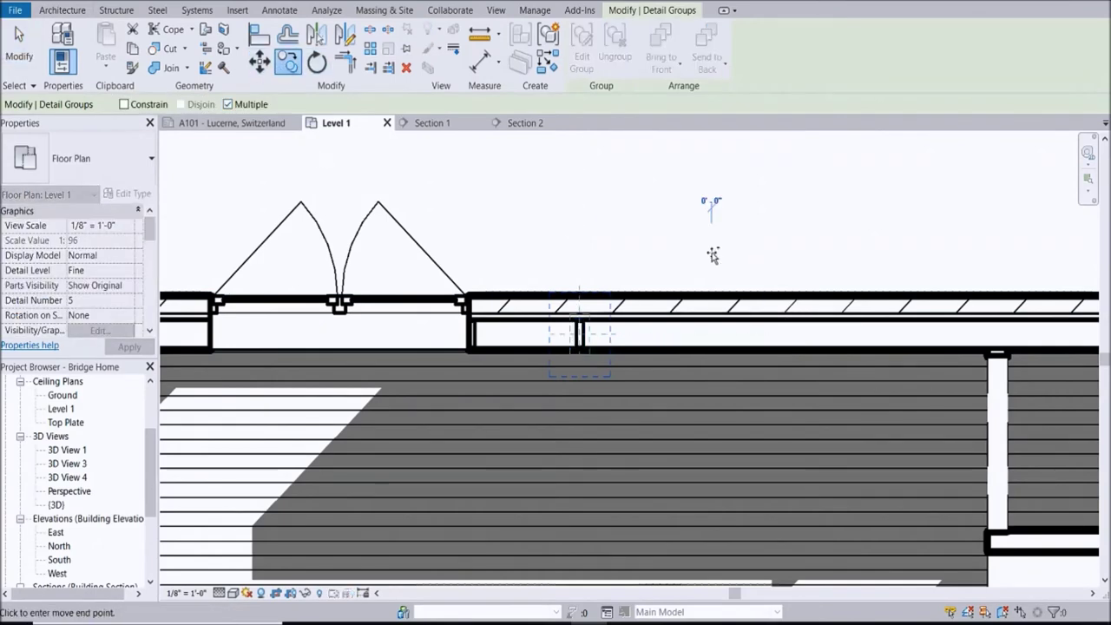
pyautogui.write('24')
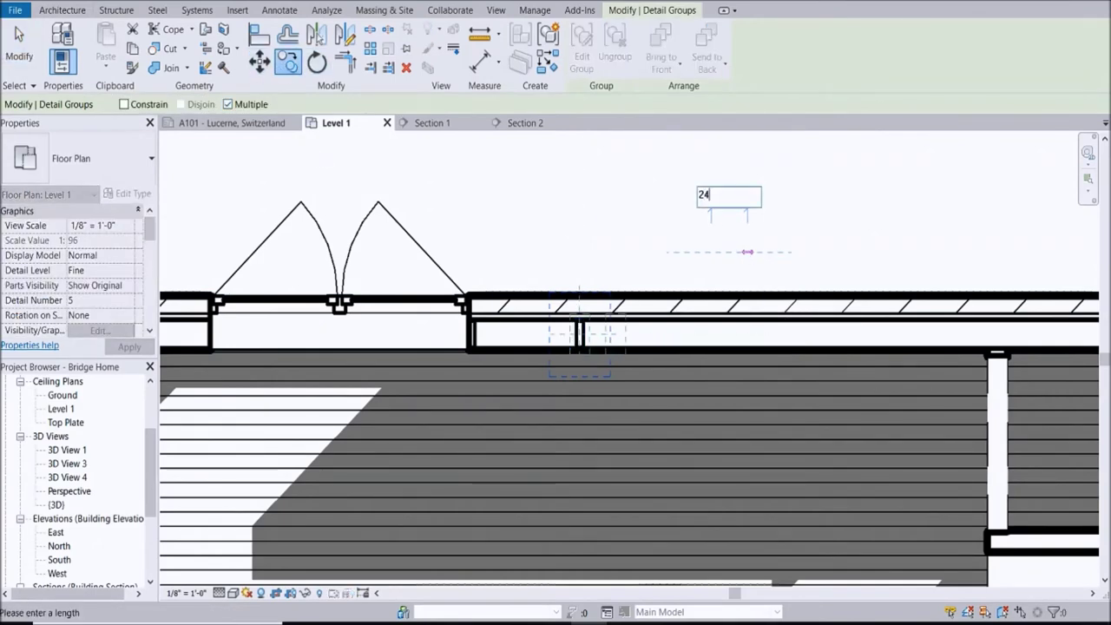
pyautogui.press('Return')
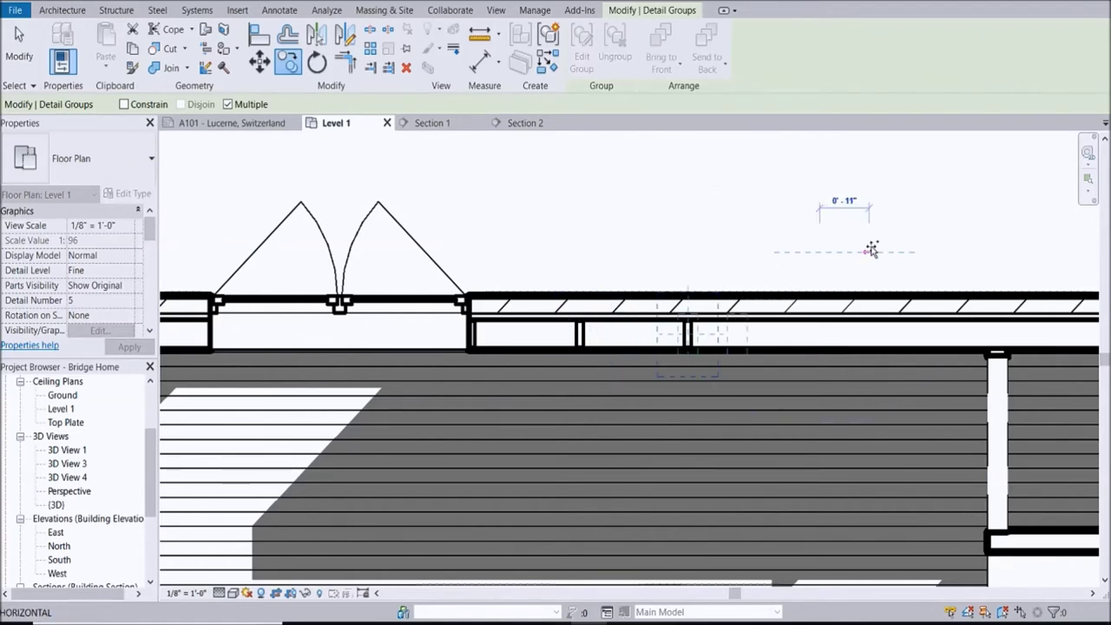
pyautogui.write('24')
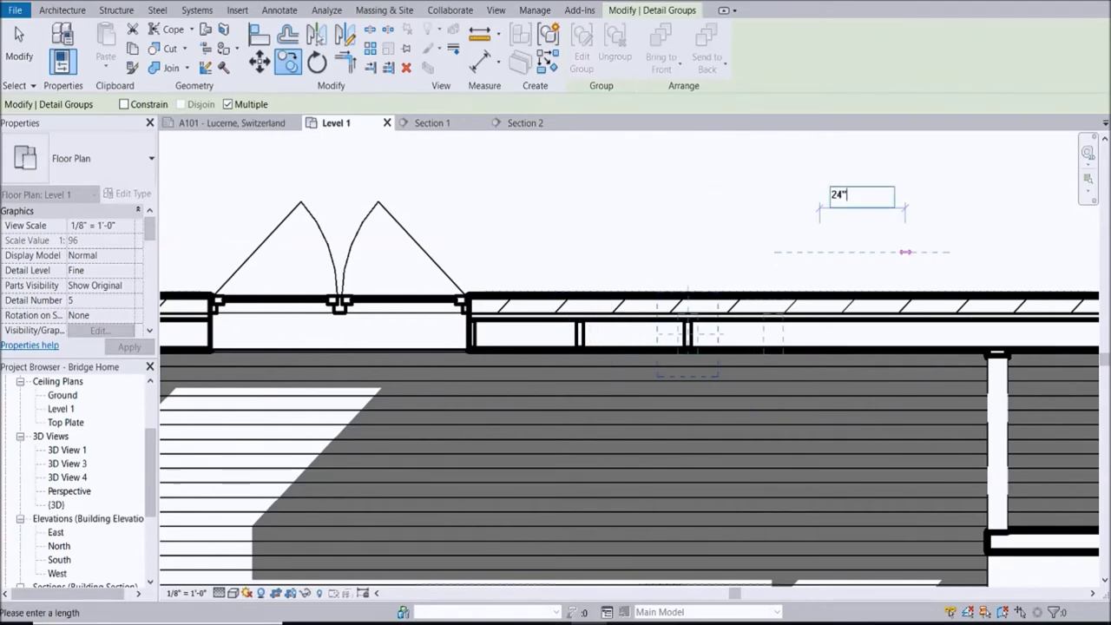
pyautogui.press('Return')
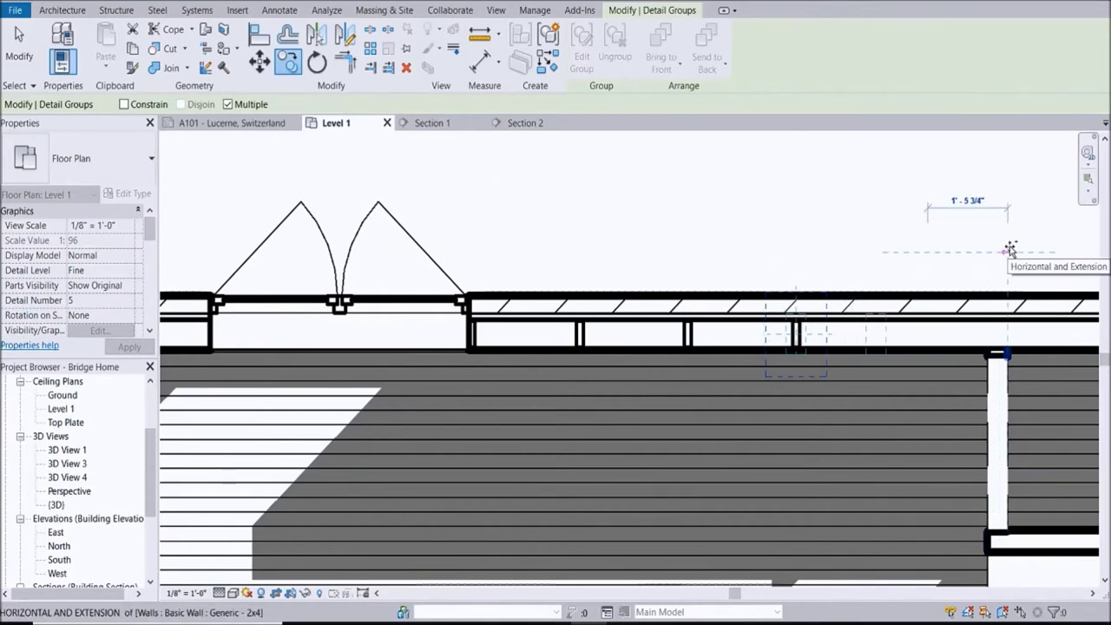
pyautogui.write('24')
pyautogui.press('Return')
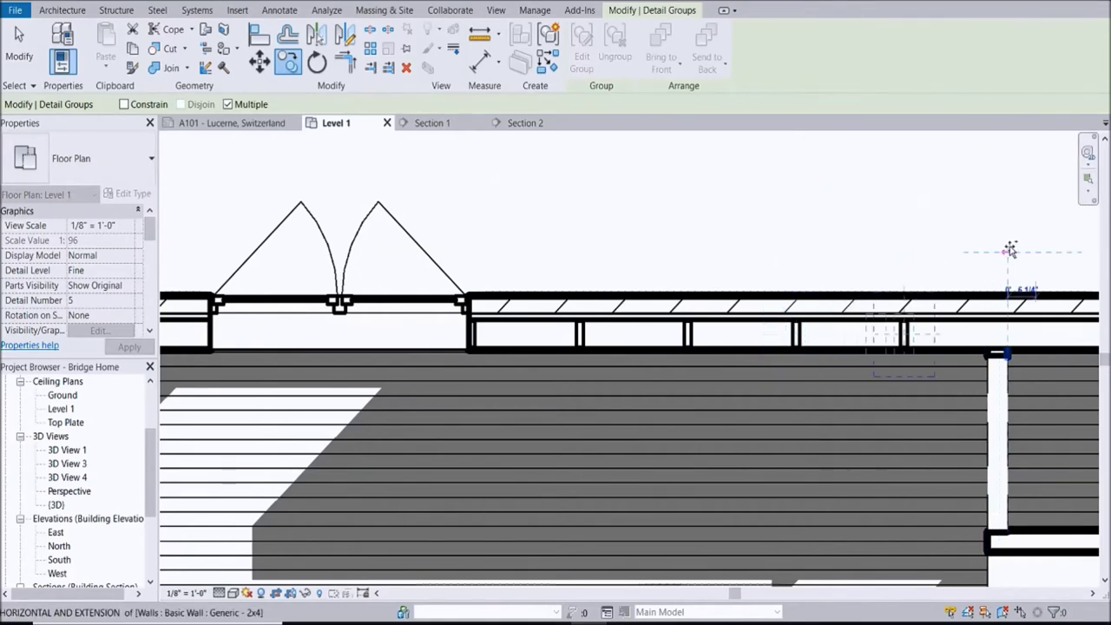
pyautogui.press('Escape')
pyautogui.press('Escape')
pyautogui.scroll(-3, 535, 289)
pyautogui.scroll(7, 535, 289)
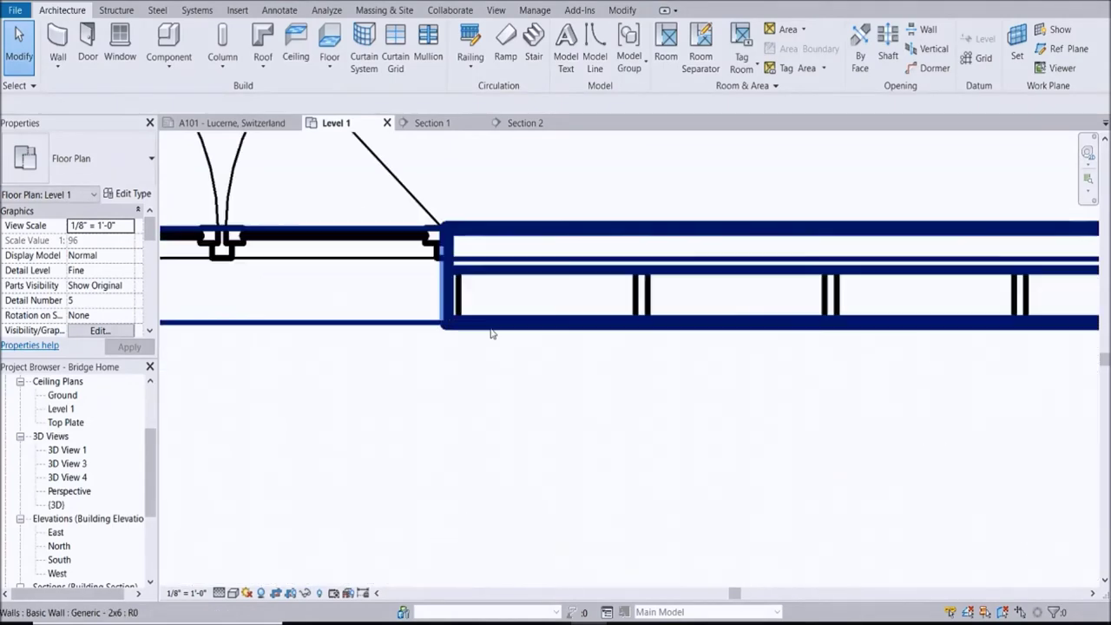
pyautogui.scroll(-3, 460, 289)
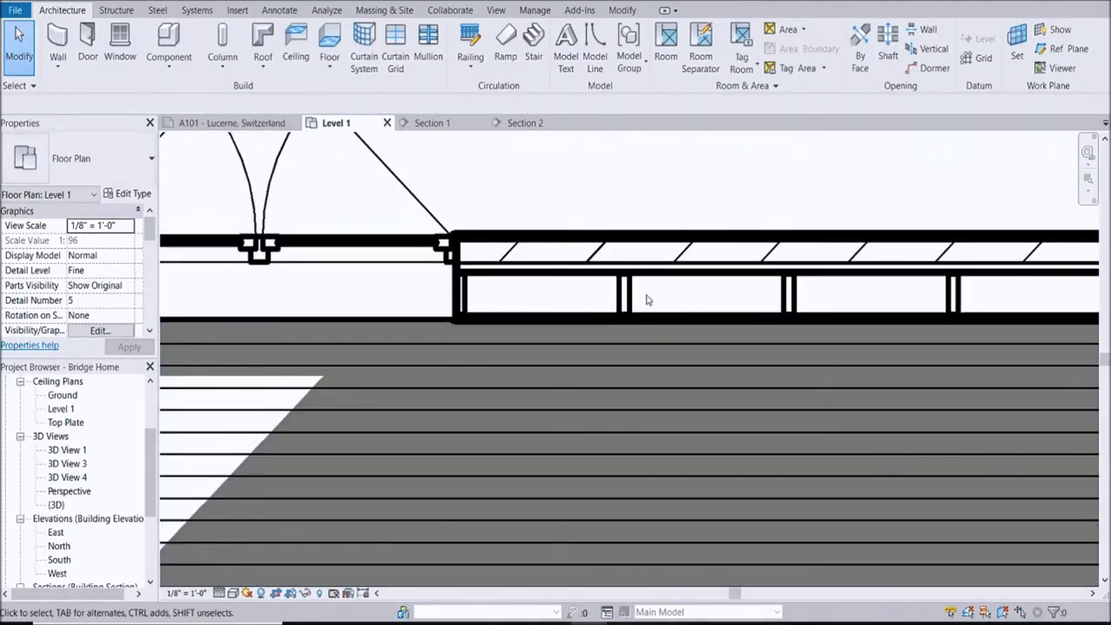
pyautogui.scroll(-1, 686, 303)
pyautogui.moveTo(686, 303); pyautogui.dragTo(521, 308, button='middle')
pyautogui.scroll(-3, 521, 308)
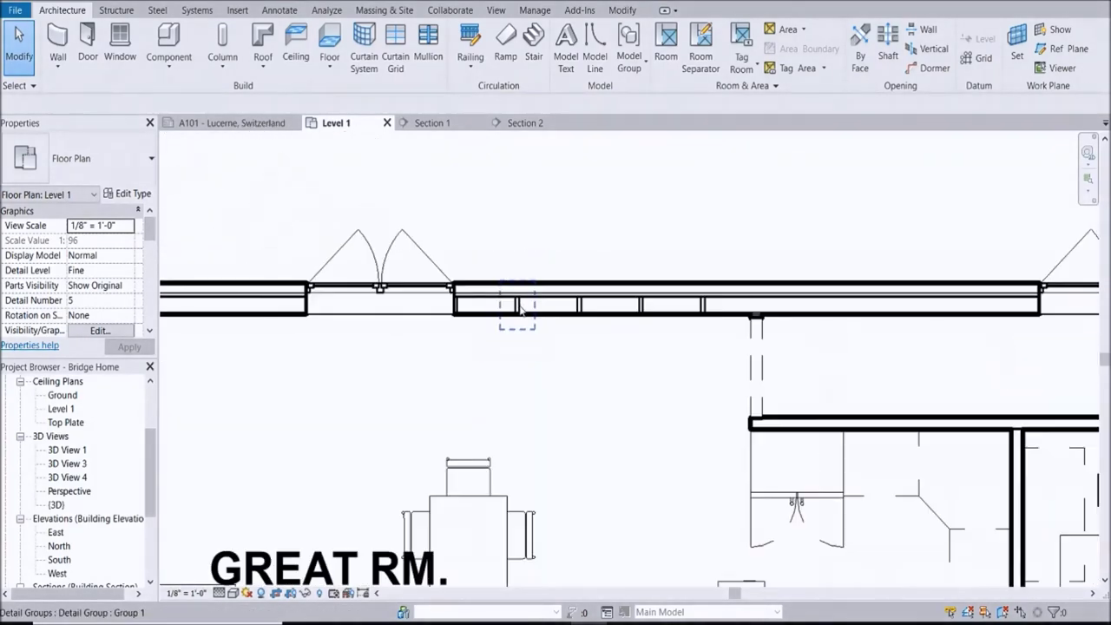
pyautogui.scroll(2, 523, 312)
pyautogui.scroll(-2, 526, 313)
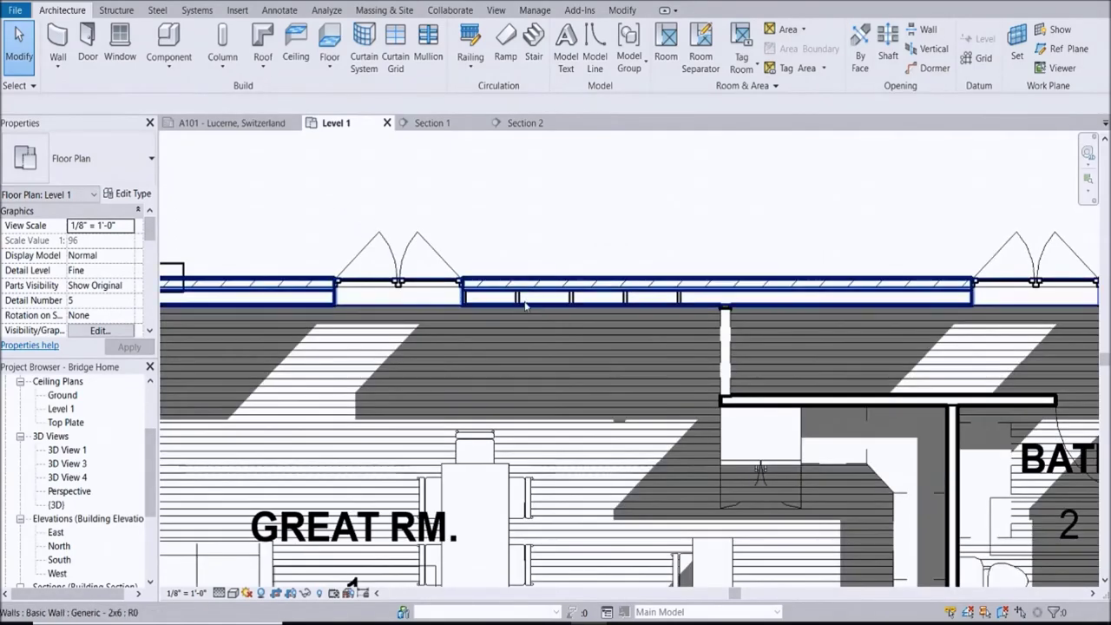
pyautogui.scroll(2, 526, 310)
pyautogui.scroll(4, 436, 269)
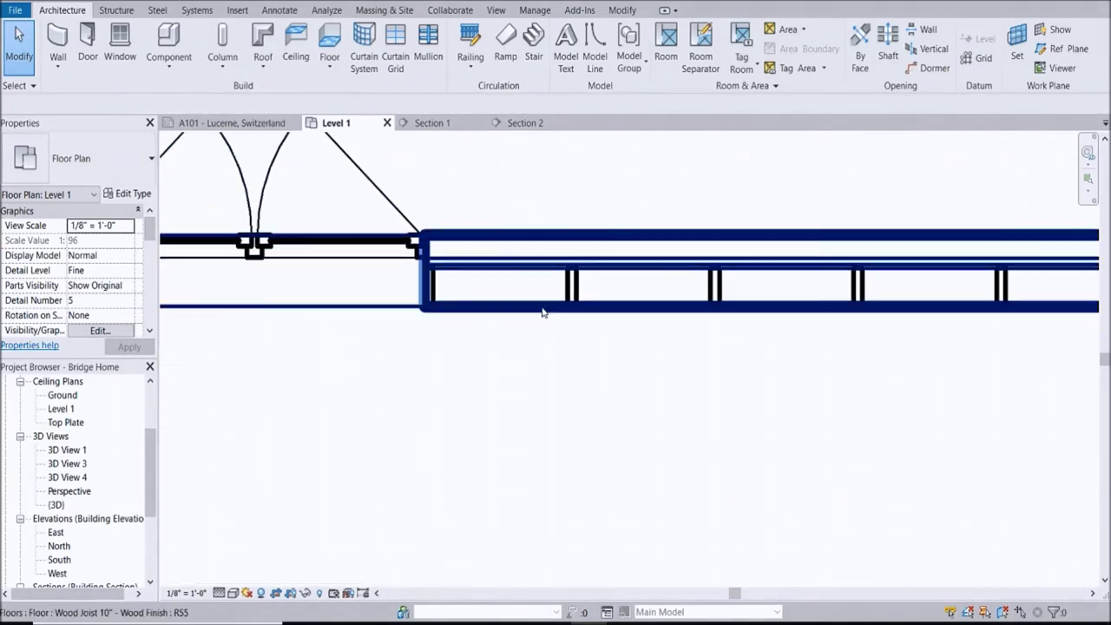
pyautogui.scroll(-3, 488, 240)
pyautogui.scroll(1, 598, 258)
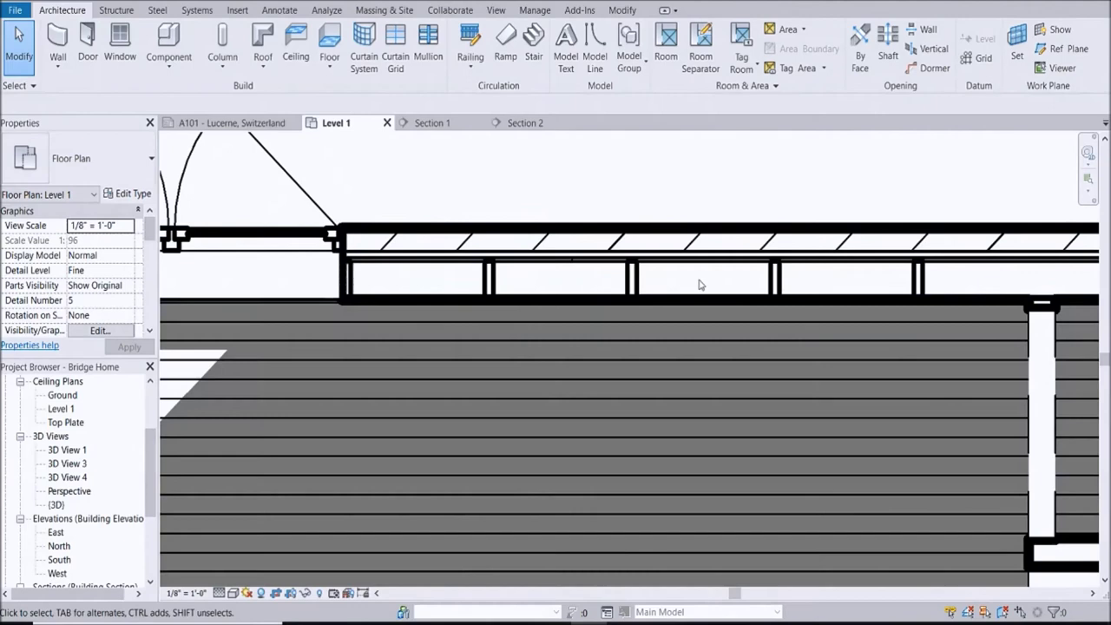
pyautogui.scroll(3, 456, 285)
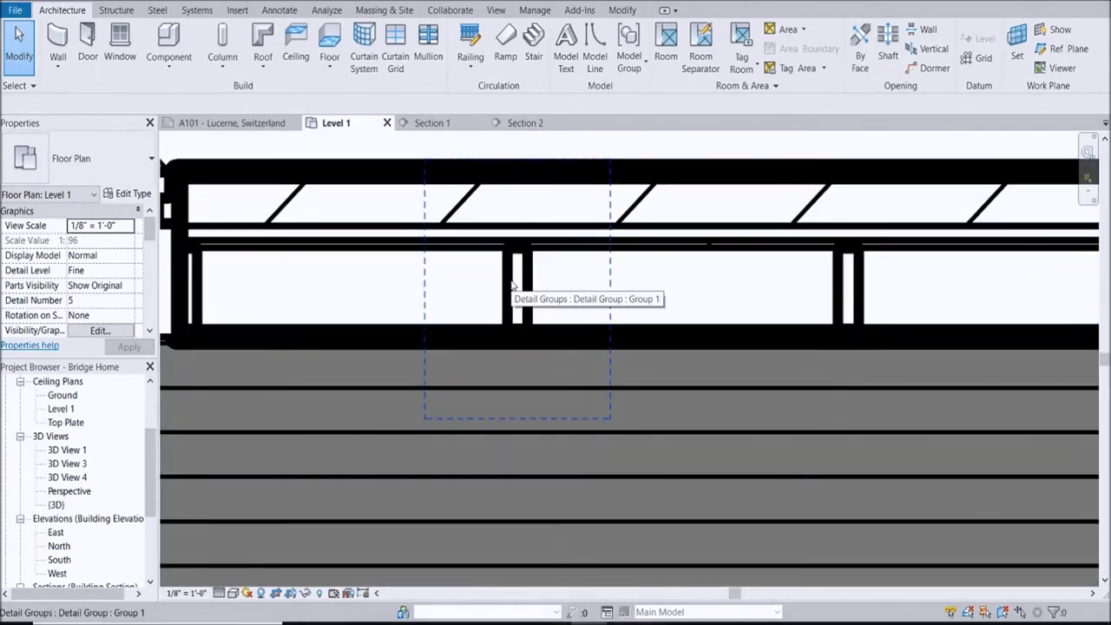
pyautogui.scroll(-1, 512, 285)
pyautogui.scroll(2, 512, 285)
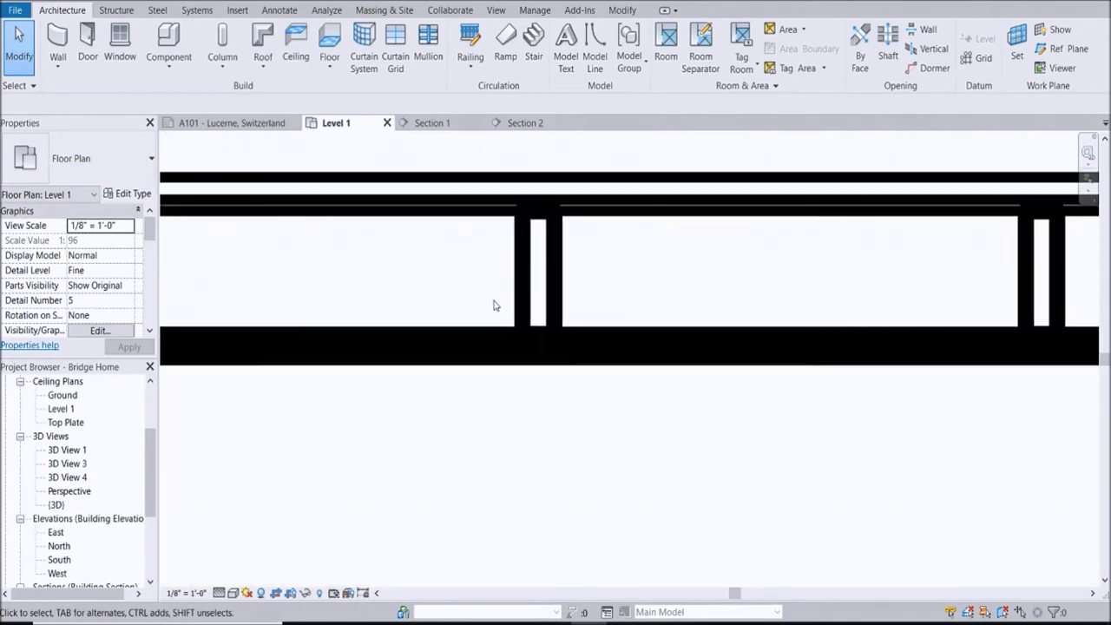
pyautogui.scroll(-2, 512, 285)
pyautogui.scroll(1, 513, 285)
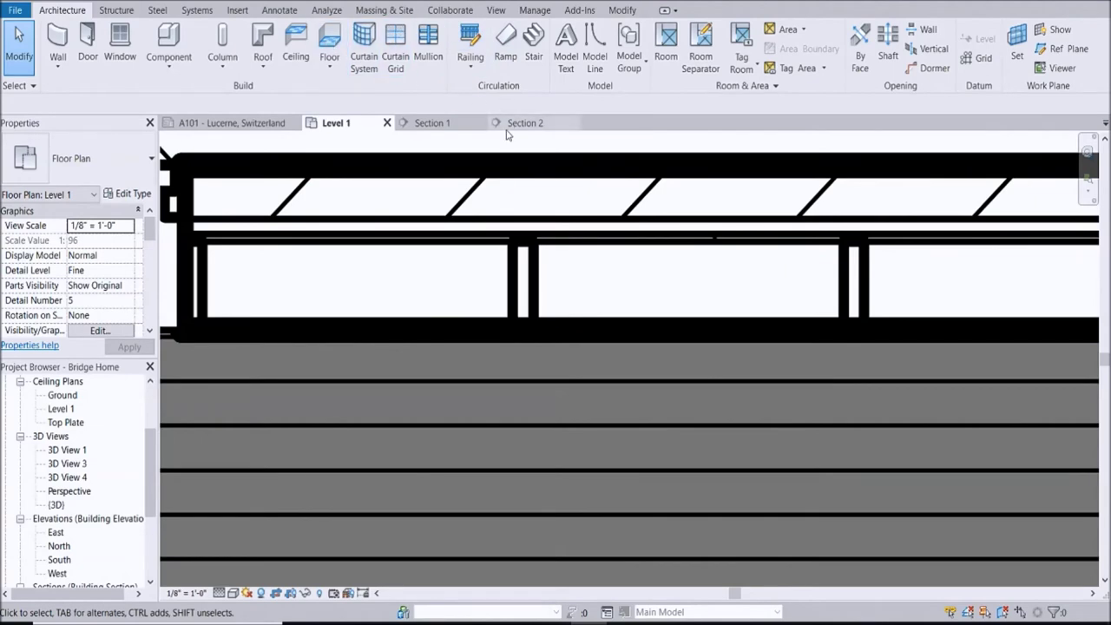
pyautogui.click(531, 11)
# Step: Change the 2x6 Stud projection line weight from 3 to 1 in Line Styles
pyautogui.click(462, 52)
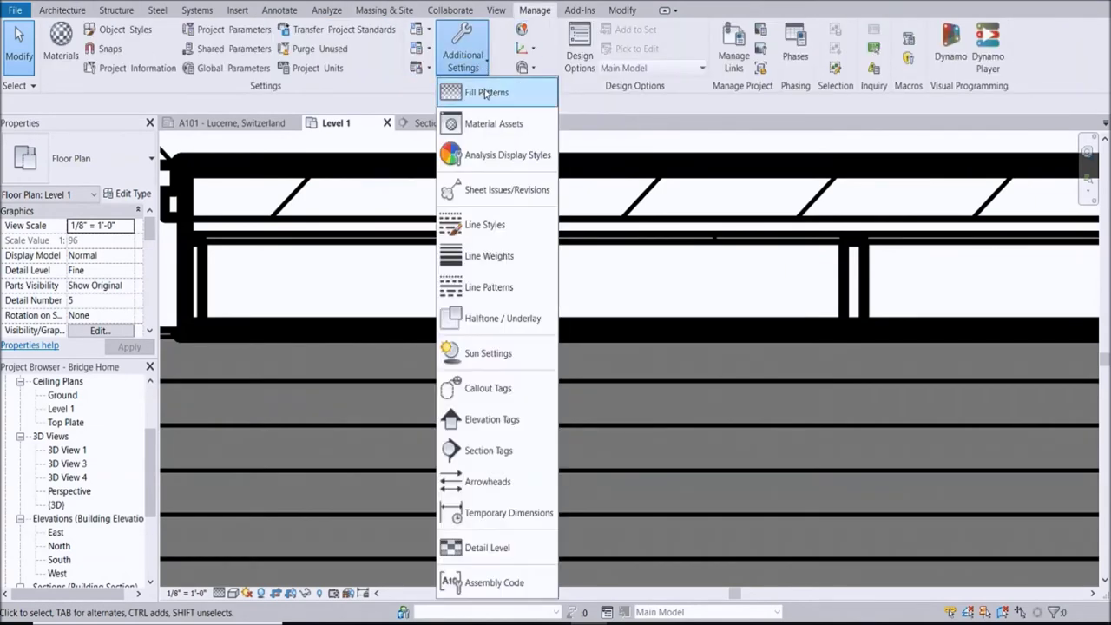
pyautogui.click(498, 227)
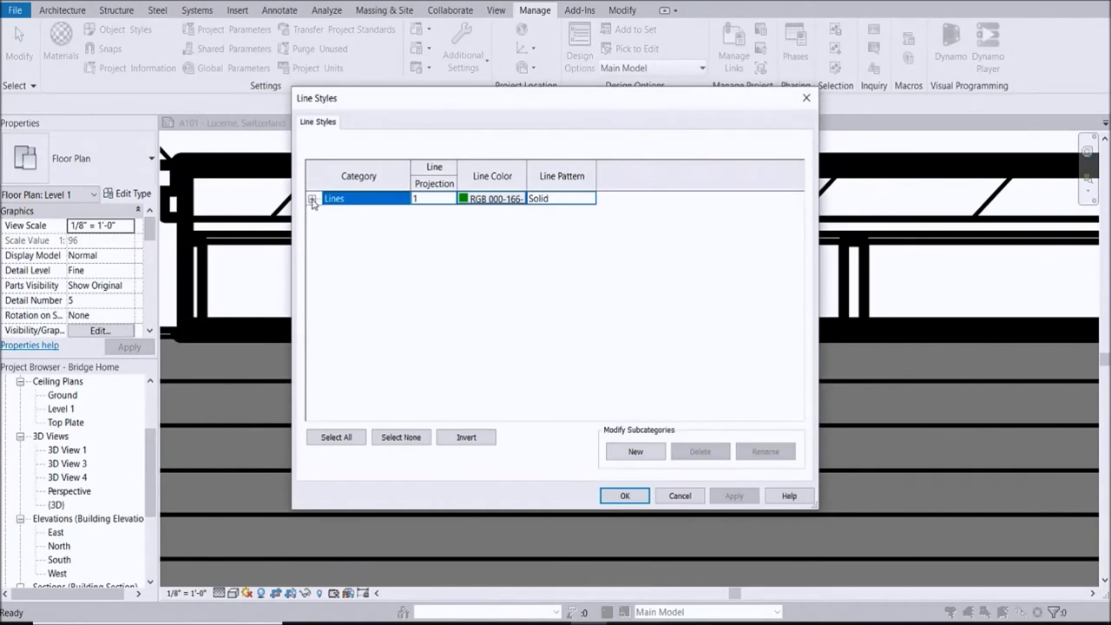
pyautogui.click(311, 199)
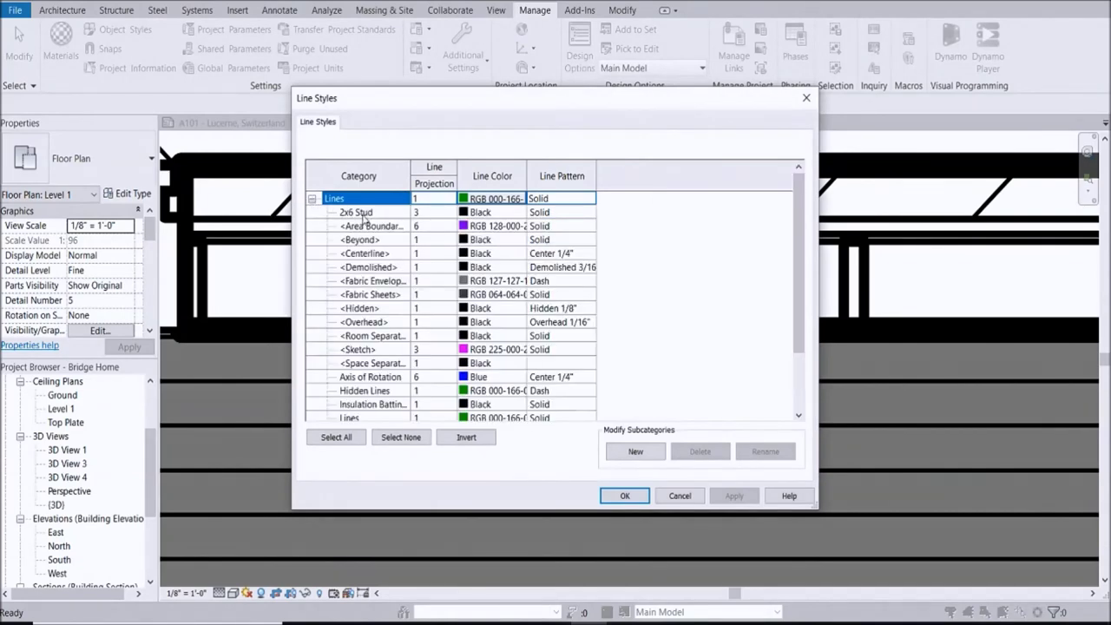
pyautogui.click(419, 214)
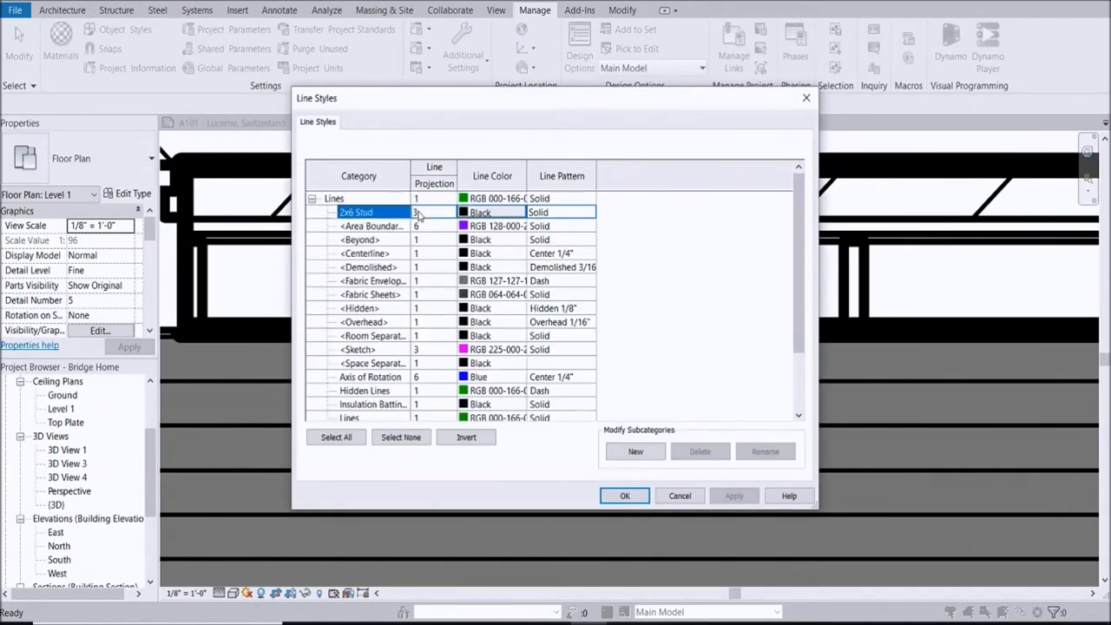
pyautogui.click(420, 214)
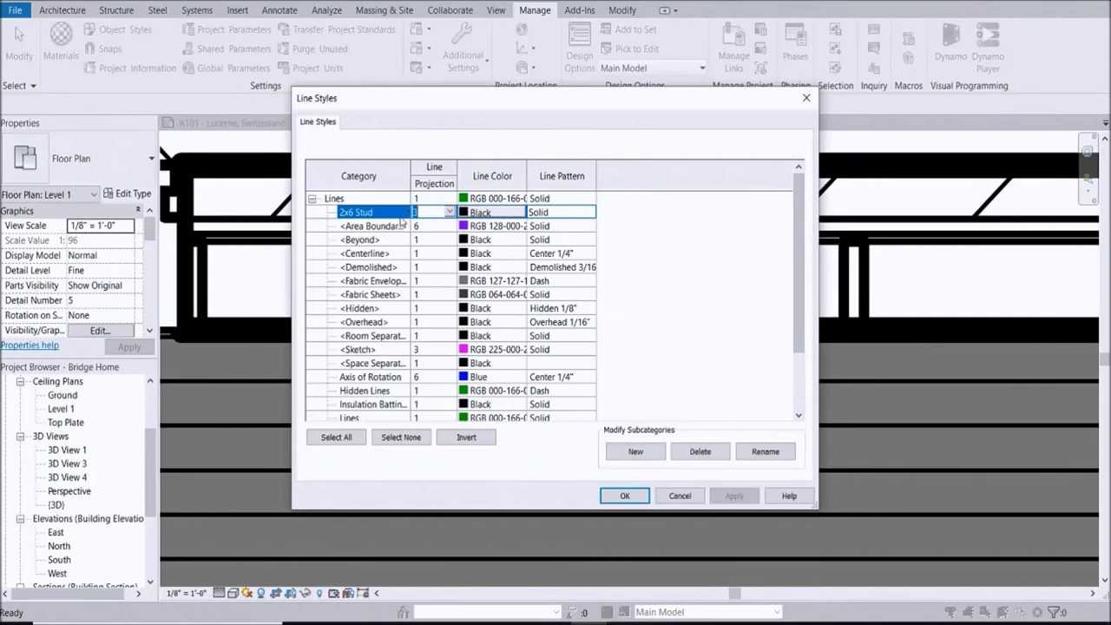
pyautogui.write('1')
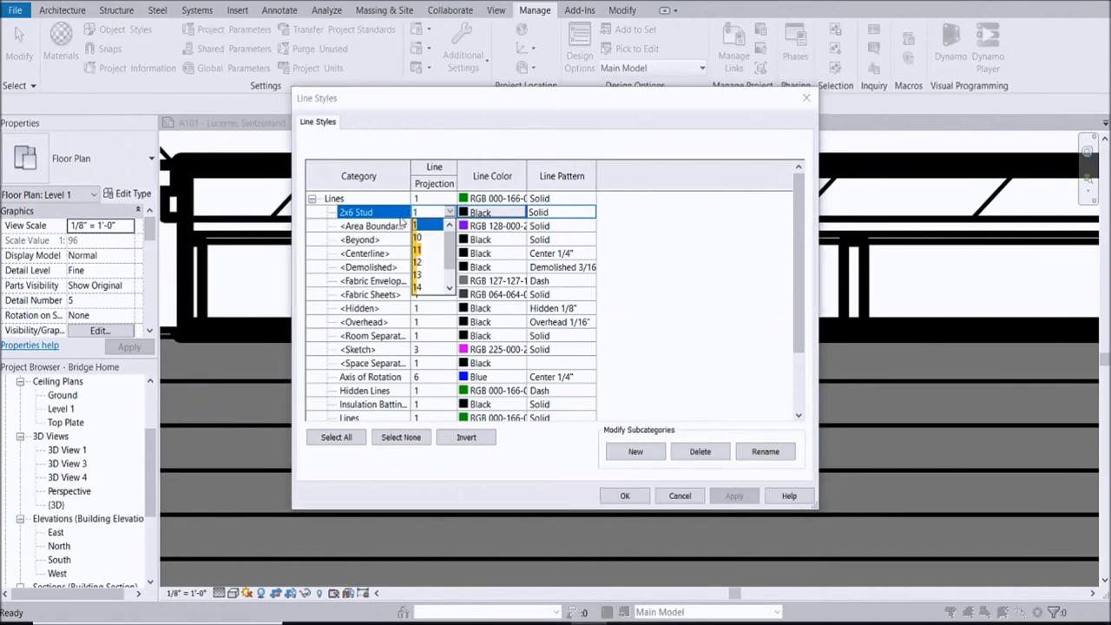
pyautogui.press('Escape')
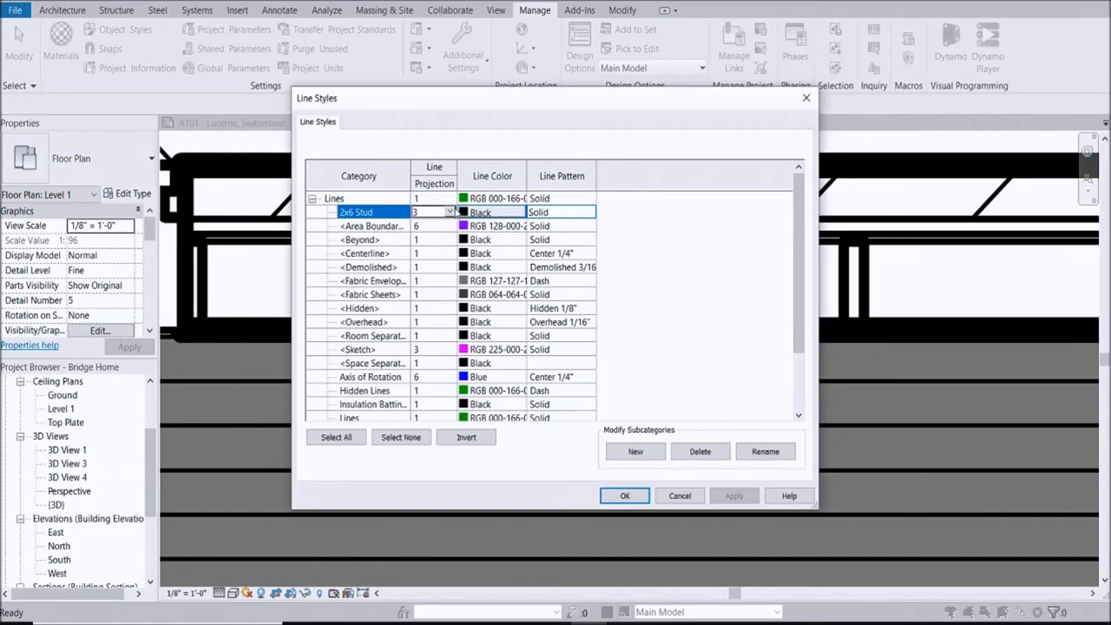
pyautogui.click(449, 212)
pyautogui.click(434, 233)
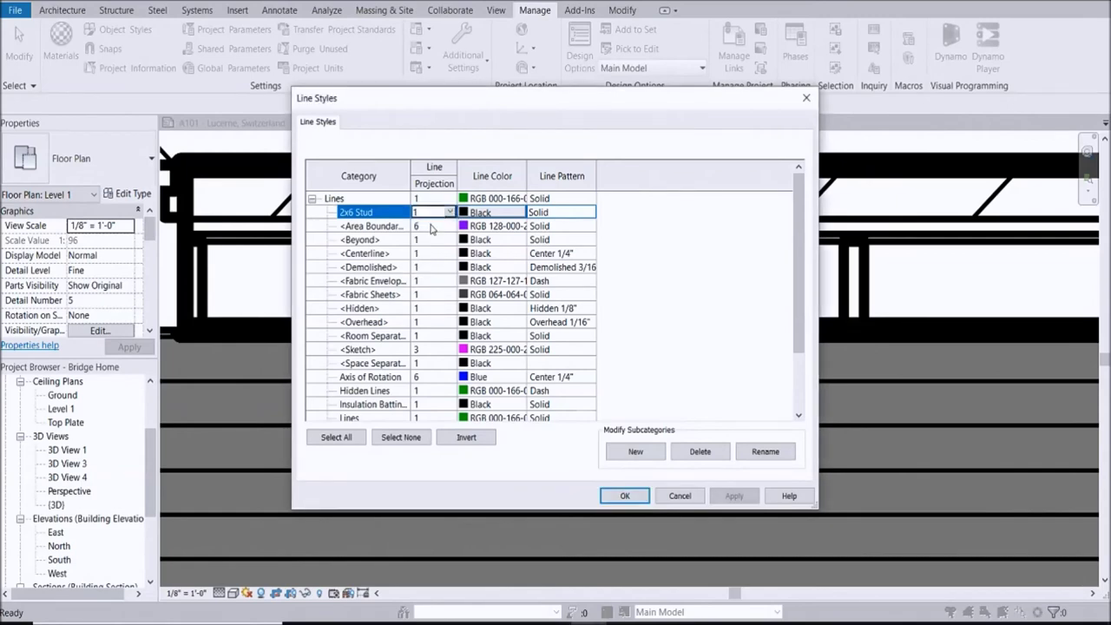
pyautogui.click(624, 495)
pyautogui.scroll(2, 542, 292)
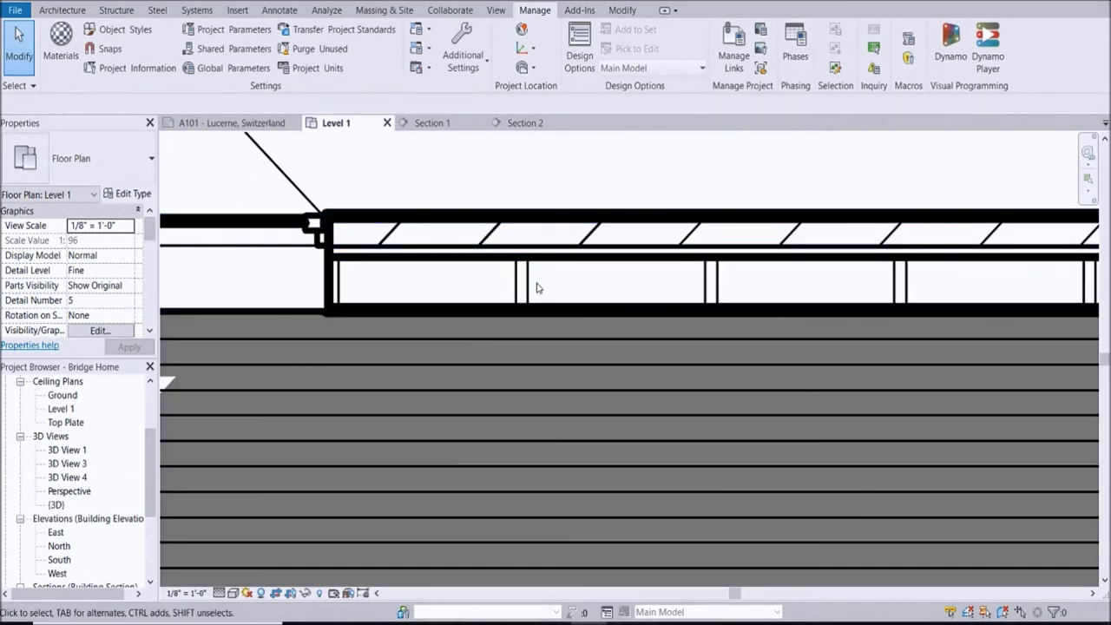
# Step: Select the Group 1 stud detail group inside the Level 1 wall
pyautogui.scroll(-2, 536, 288)
pyautogui.scroll(4, 557, 317)
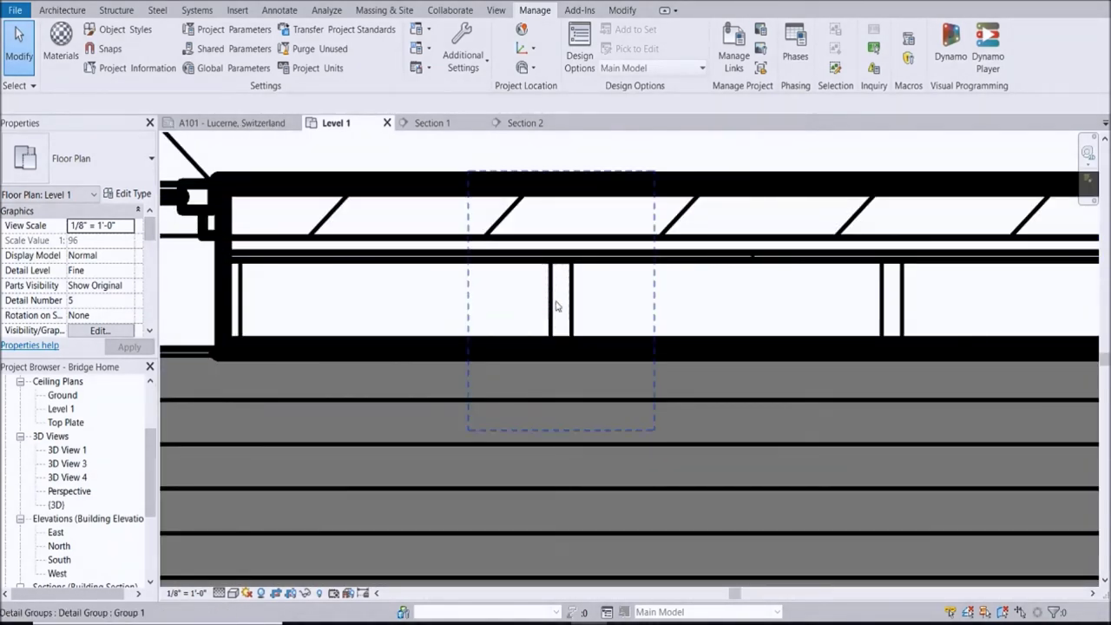
pyautogui.click(560, 299)
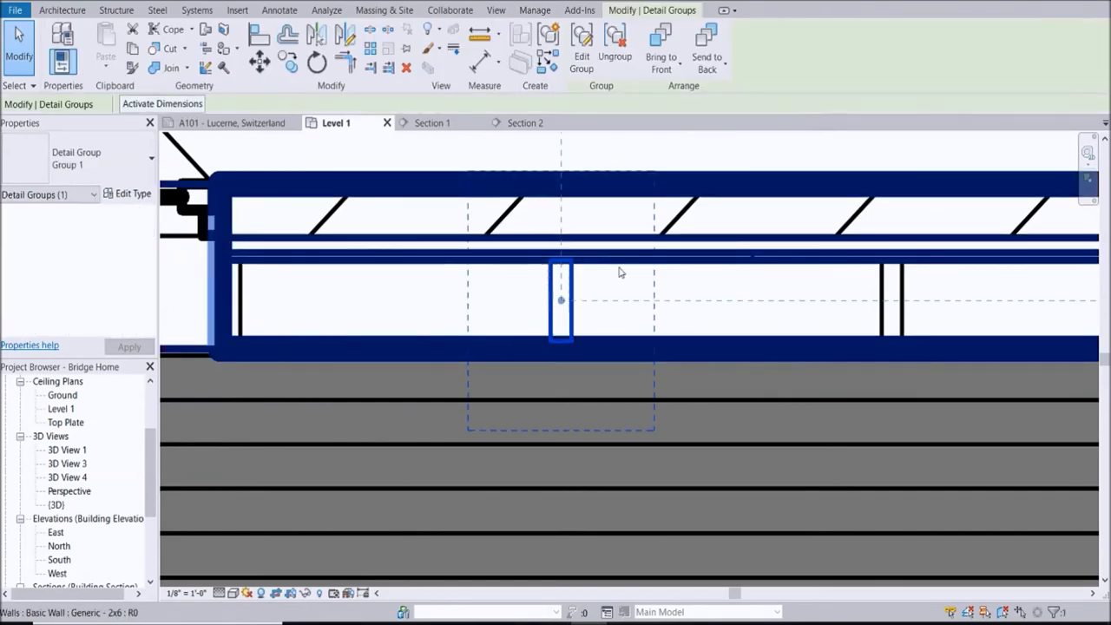
pyautogui.scroll(3, 620, 307)
pyautogui.press('Escape')
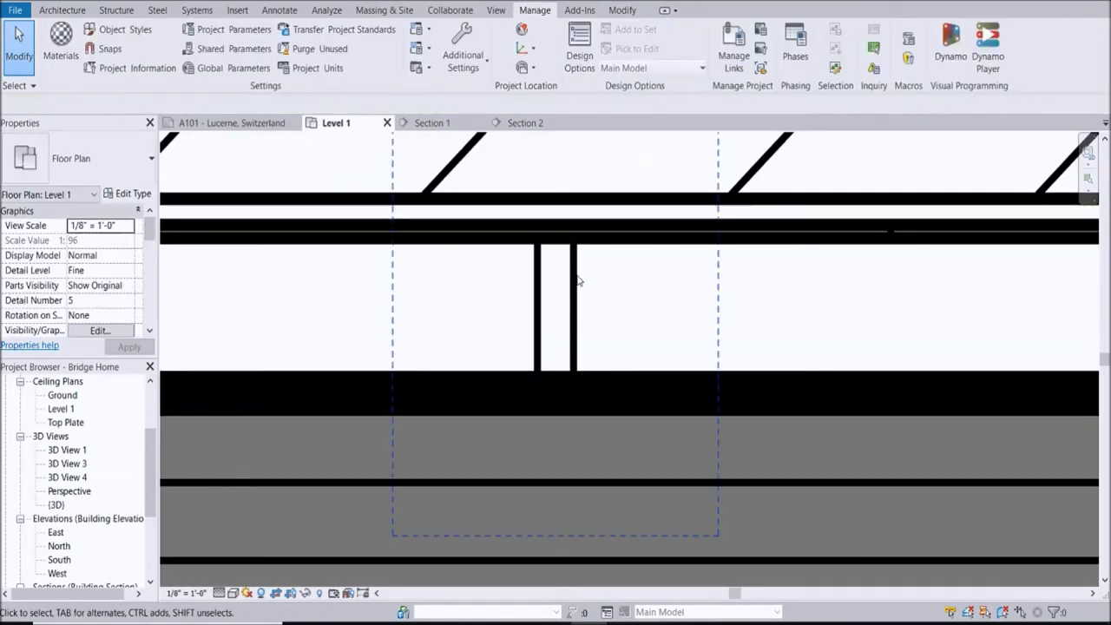
pyautogui.click(540, 275)
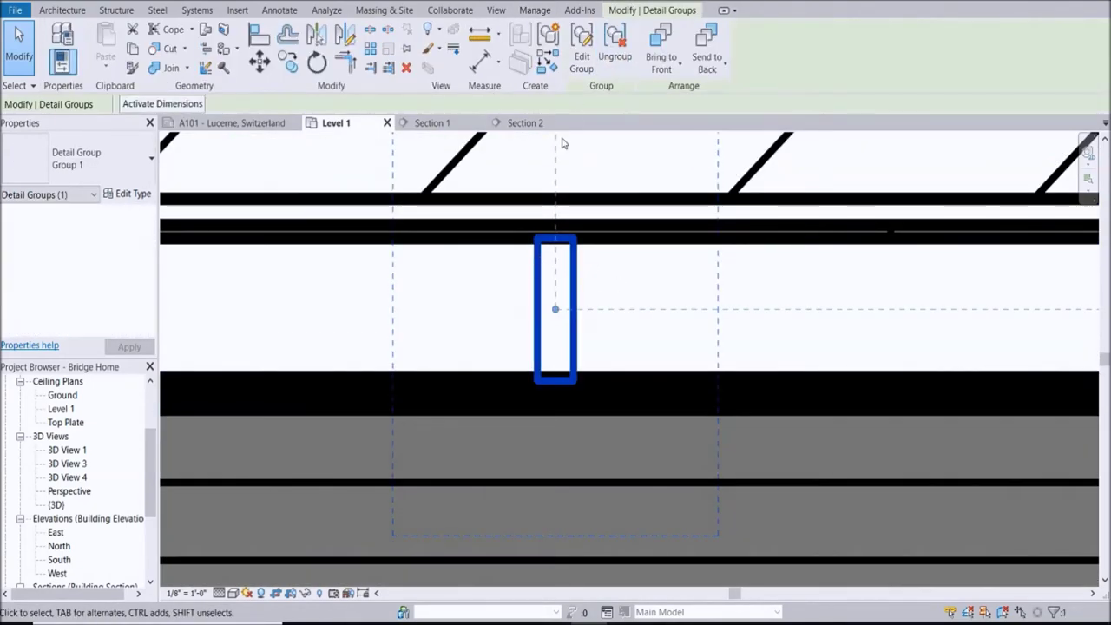
# Step: In the stud group, draw two corner-to-corner detail lines (DL) crossing as an X, then finish editing
pyautogui.click(581, 50)
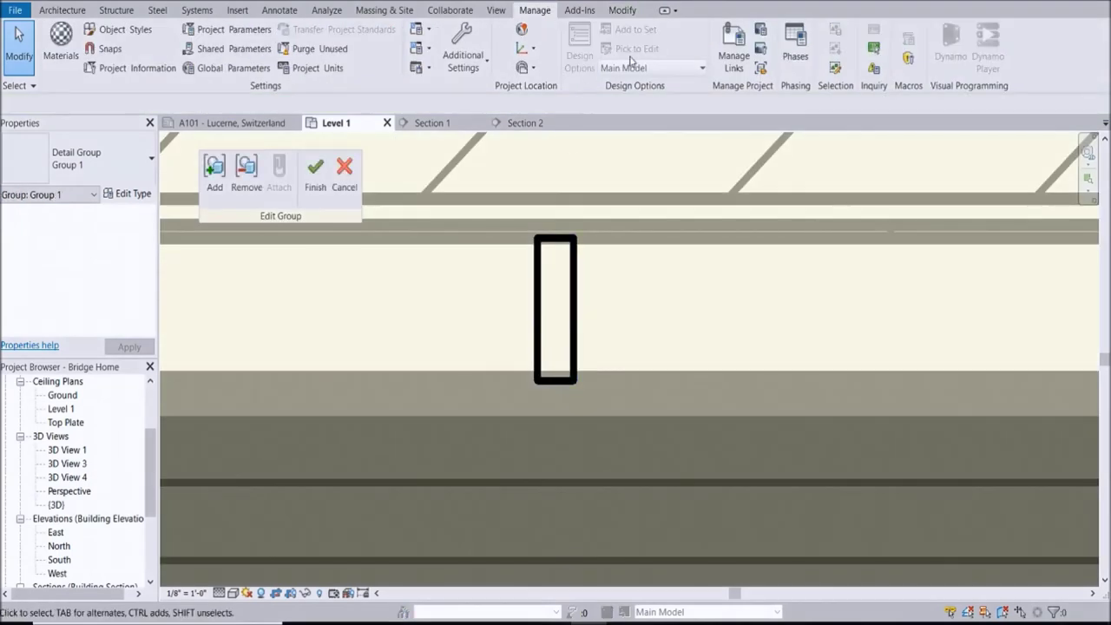
pyautogui.press('d')
pyautogui.press('l')
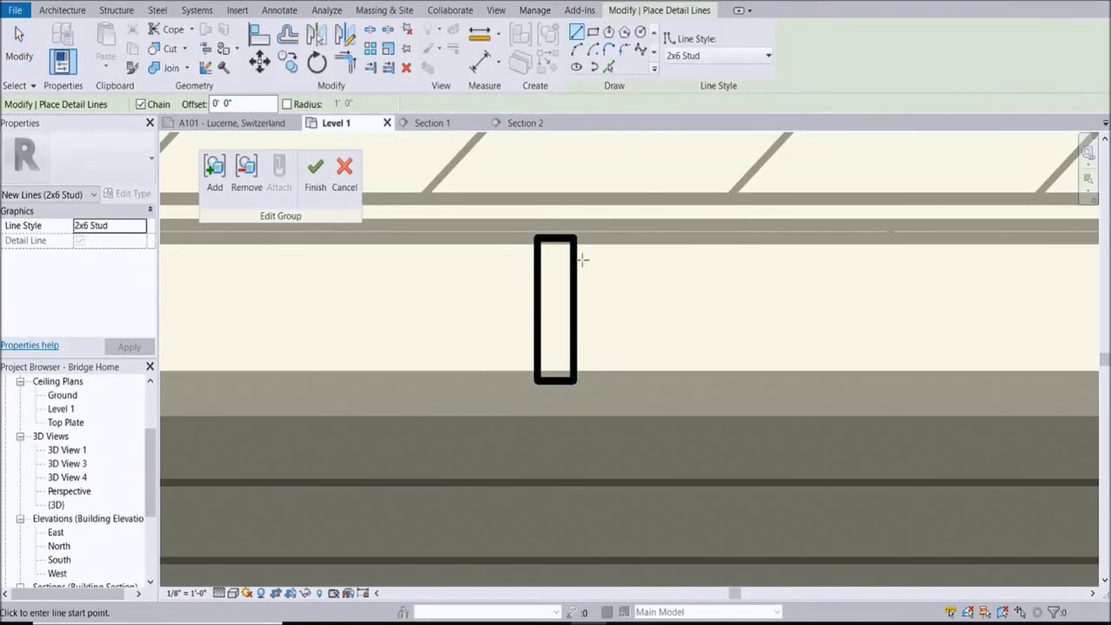
pyautogui.click(536, 238)
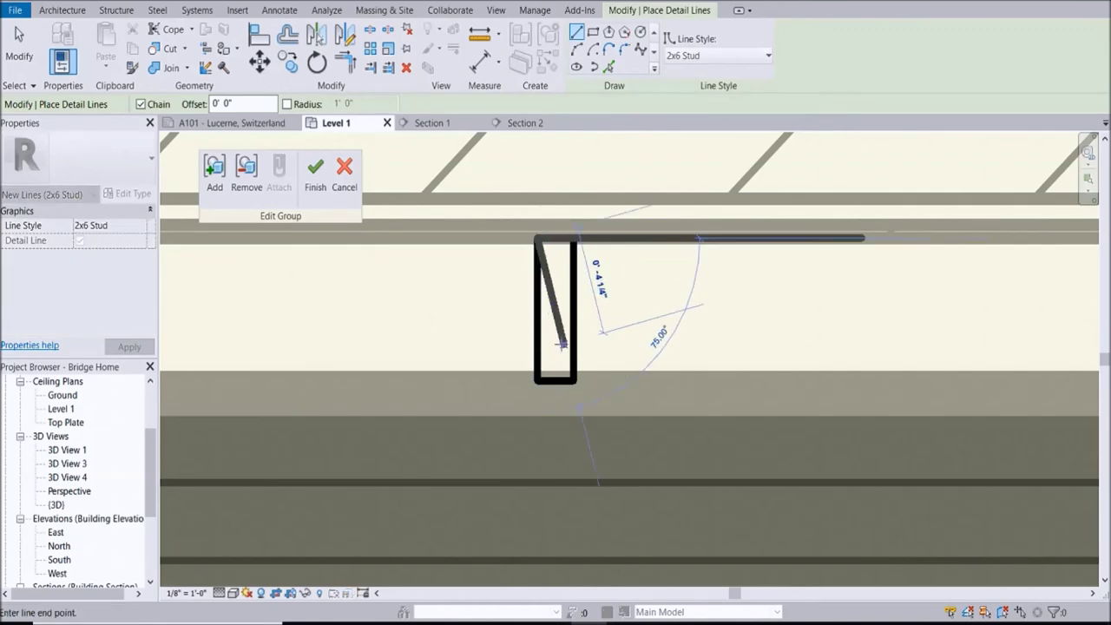
pyautogui.click(573, 379)
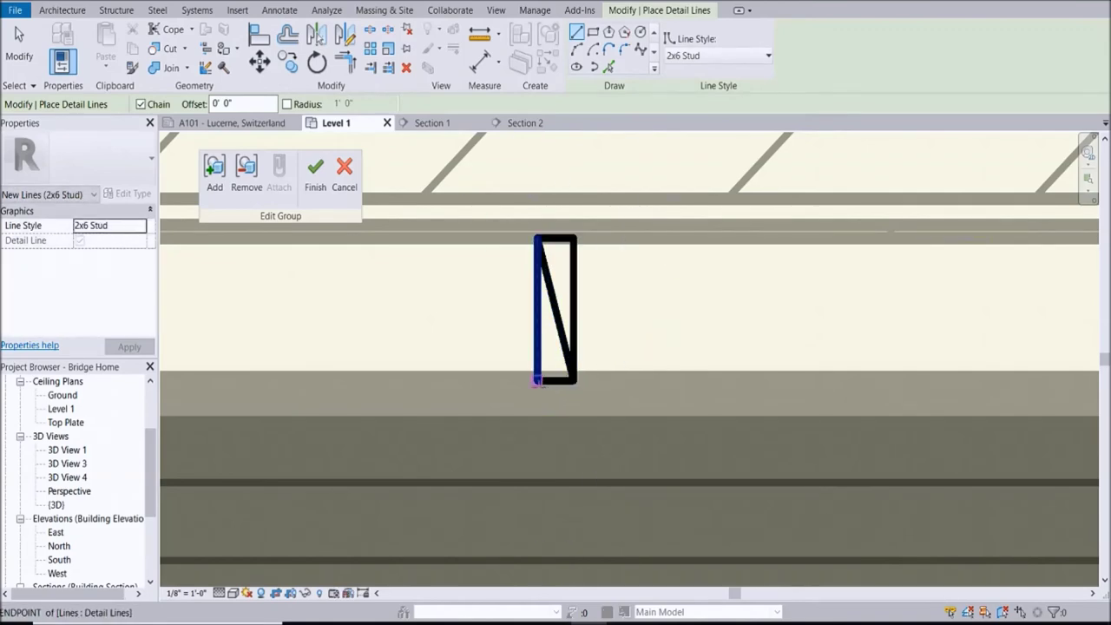
pyautogui.click(537, 380)
pyautogui.click(575, 237)
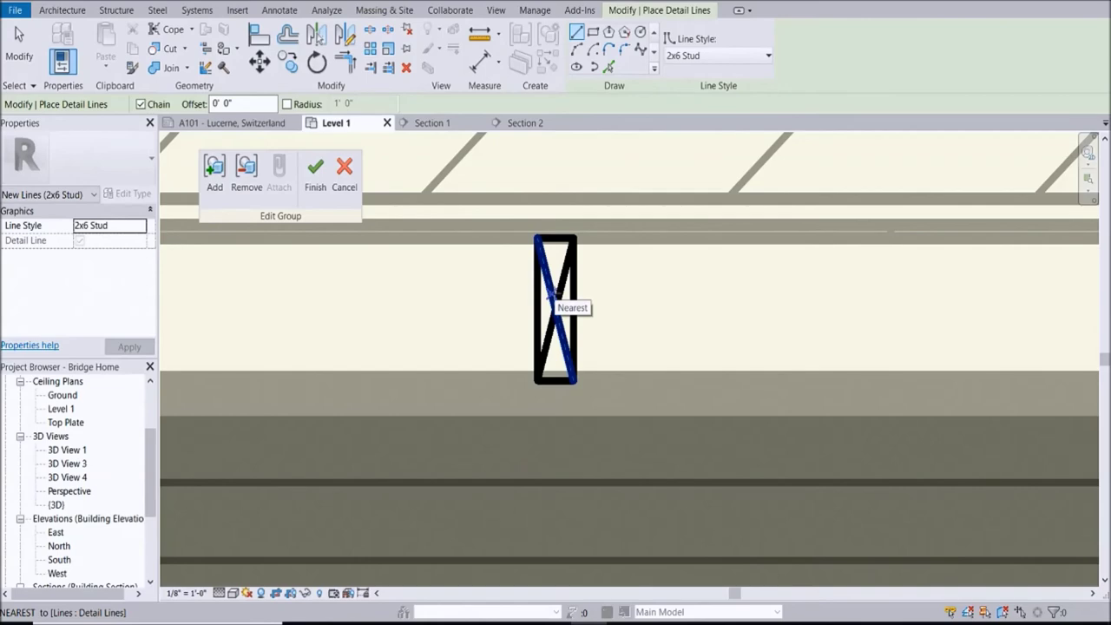
pyautogui.click(315, 171)
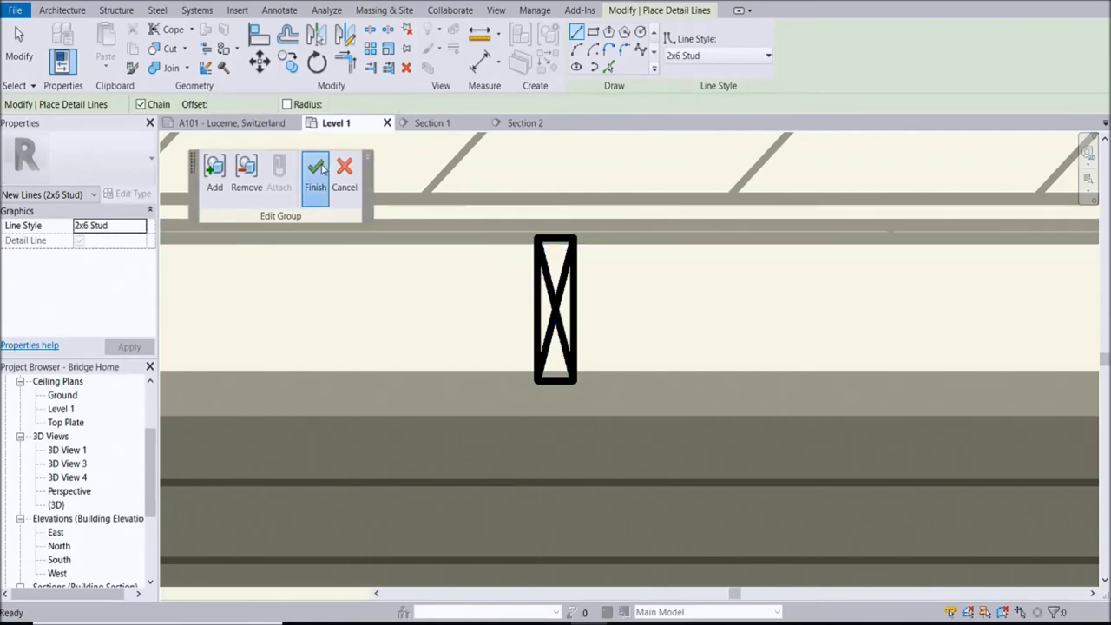
pyautogui.scroll(-4, 570, 259)
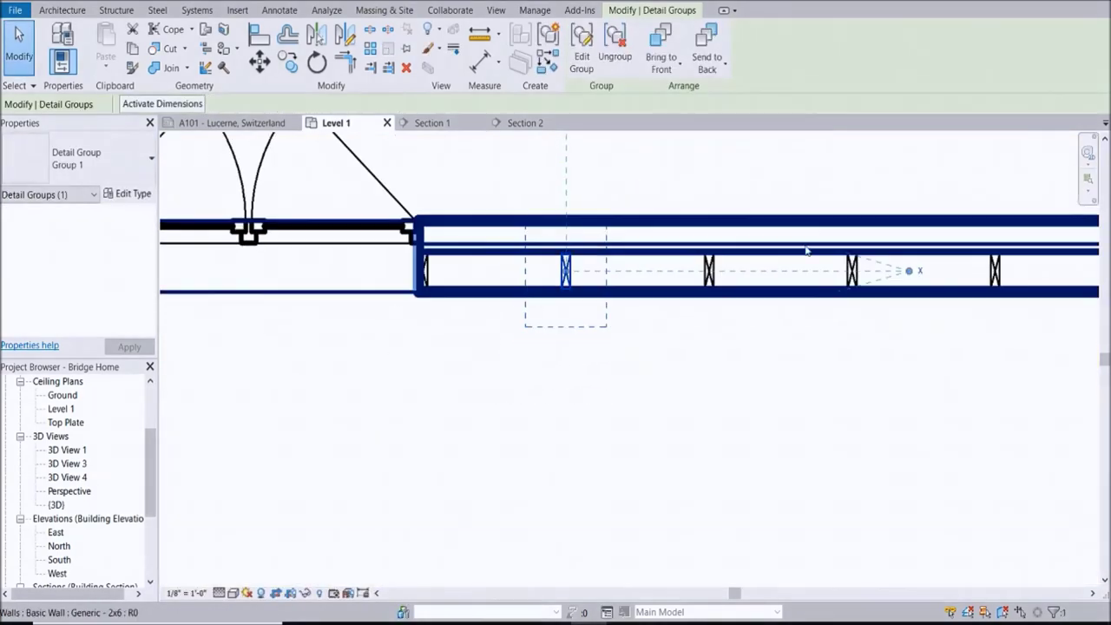
pyautogui.click(30, 56)
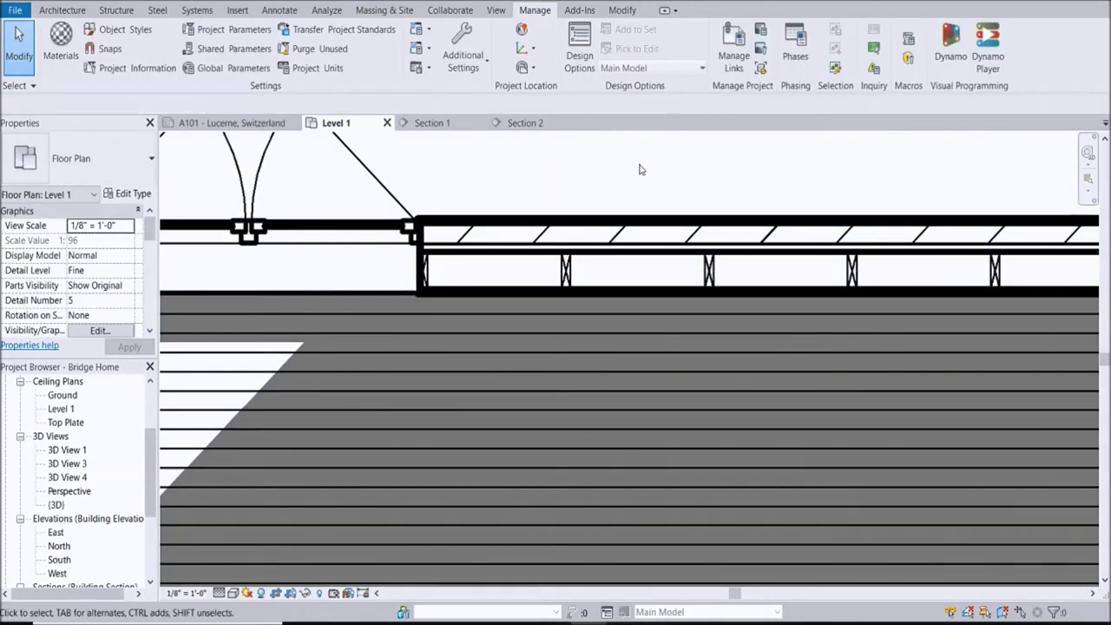
pyautogui.scroll(-2, 508, 257)
pyautogui.scroll(-2, 508, 257)
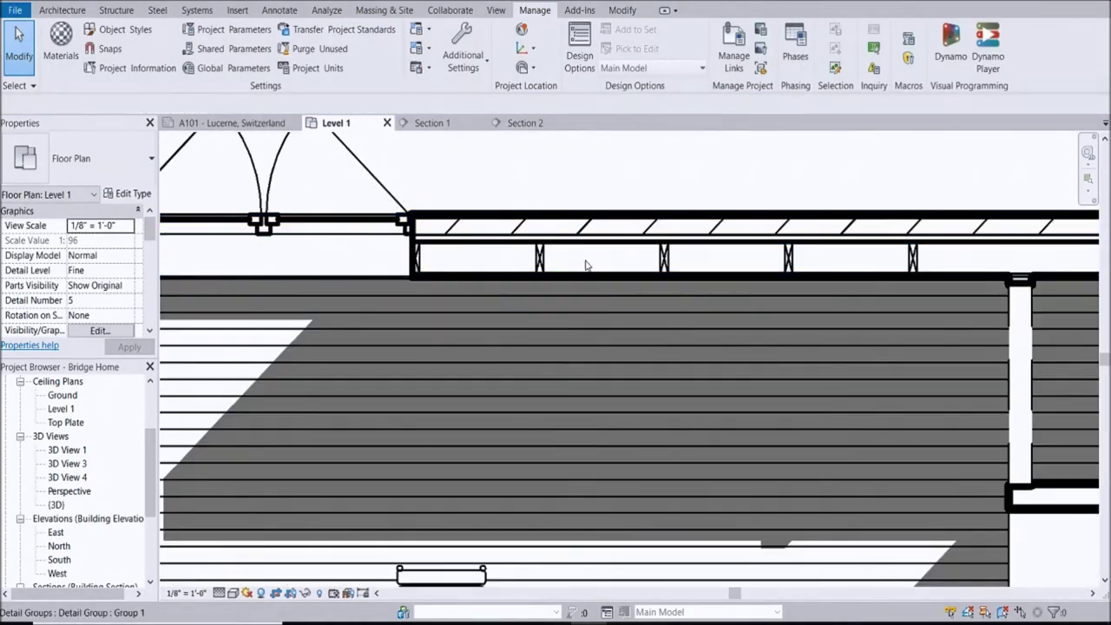
pyautogui.scroll(4, 661, 256)
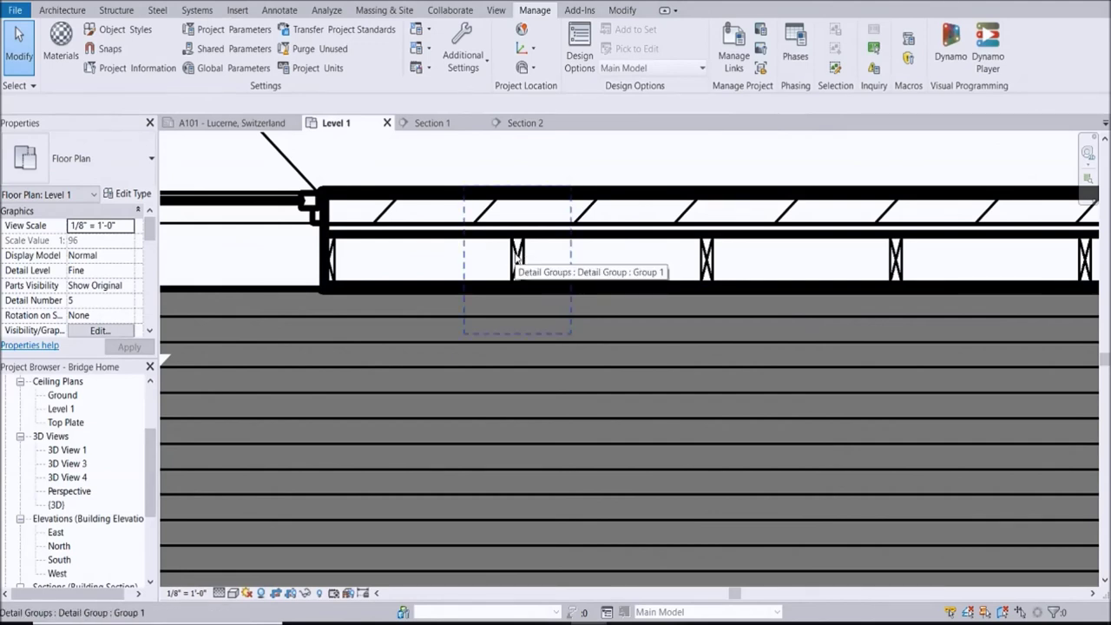
pyautogui.hotkey('ctrl', 'Tab')
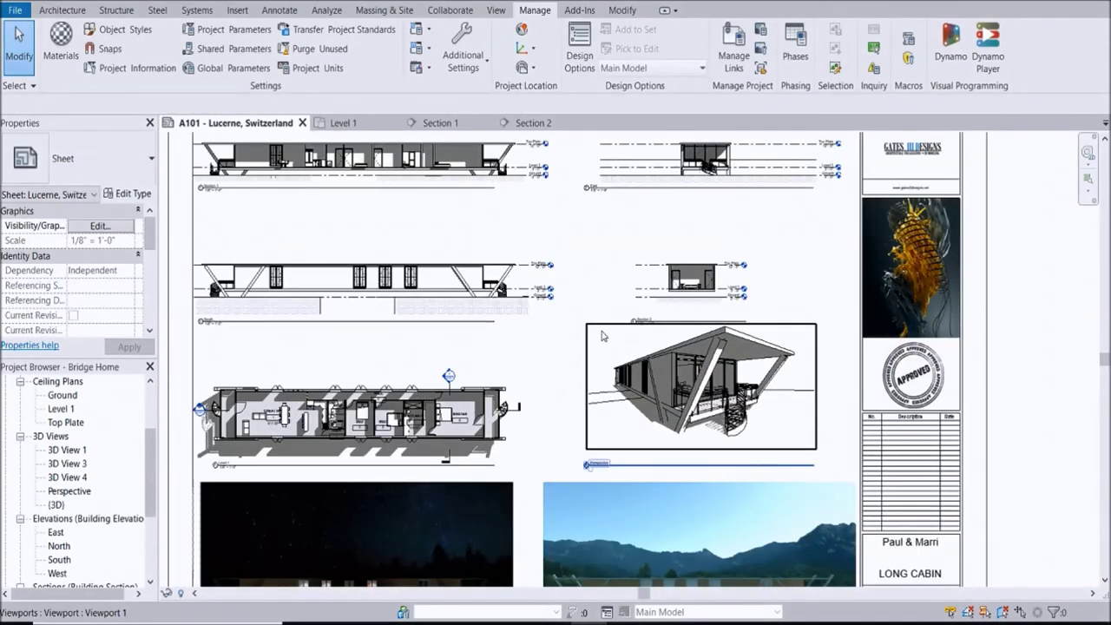
# Step: Zoom and pan around the A101 sheet, then zoom to fit with ZF
pyautogui.scroll(-2, 602, 339)
pyautogui.moveTo(1028, 236); pyautogui.dragTo(1021, 233, button='middle')
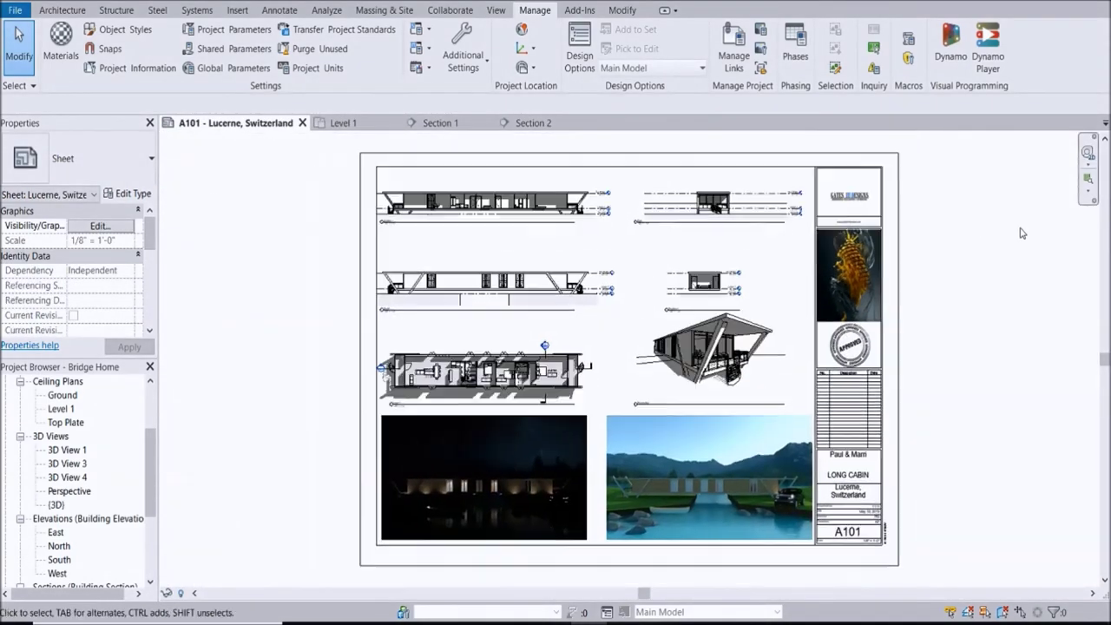
pyautogui.scroll(5, 844, 215)
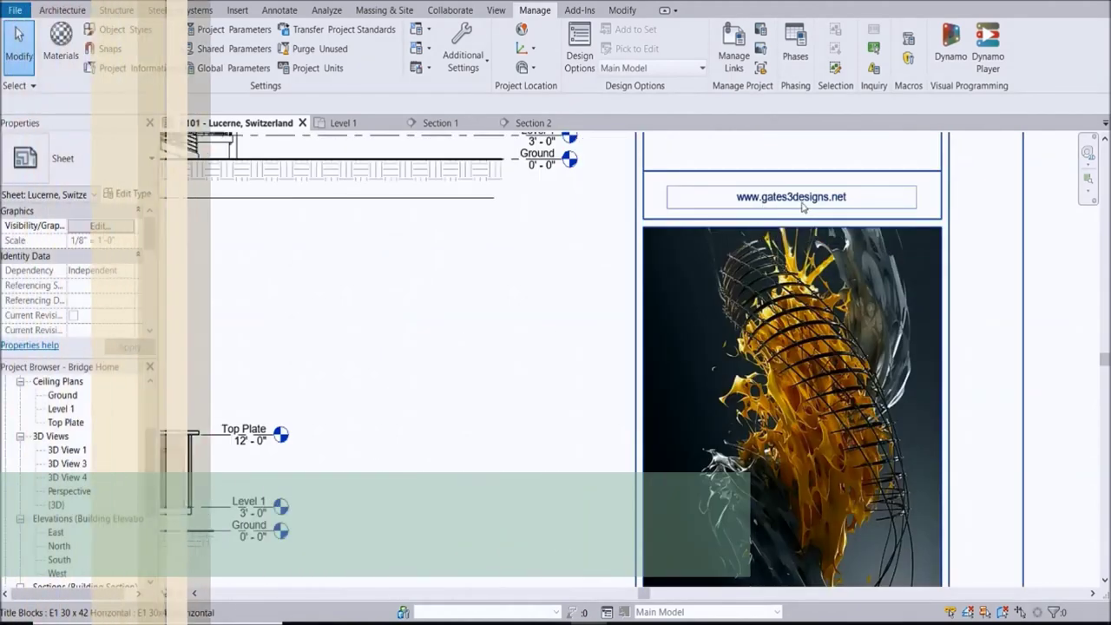
pyautogui.scroll(-3, 863, 203)
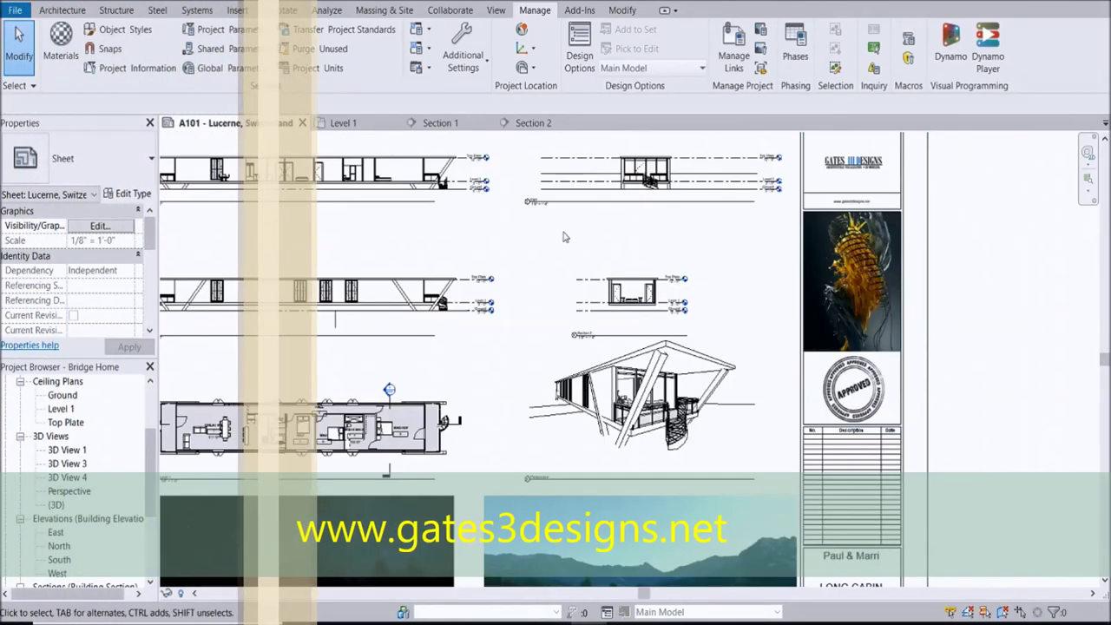
pyautogui.scroll(-2, 390, 228)
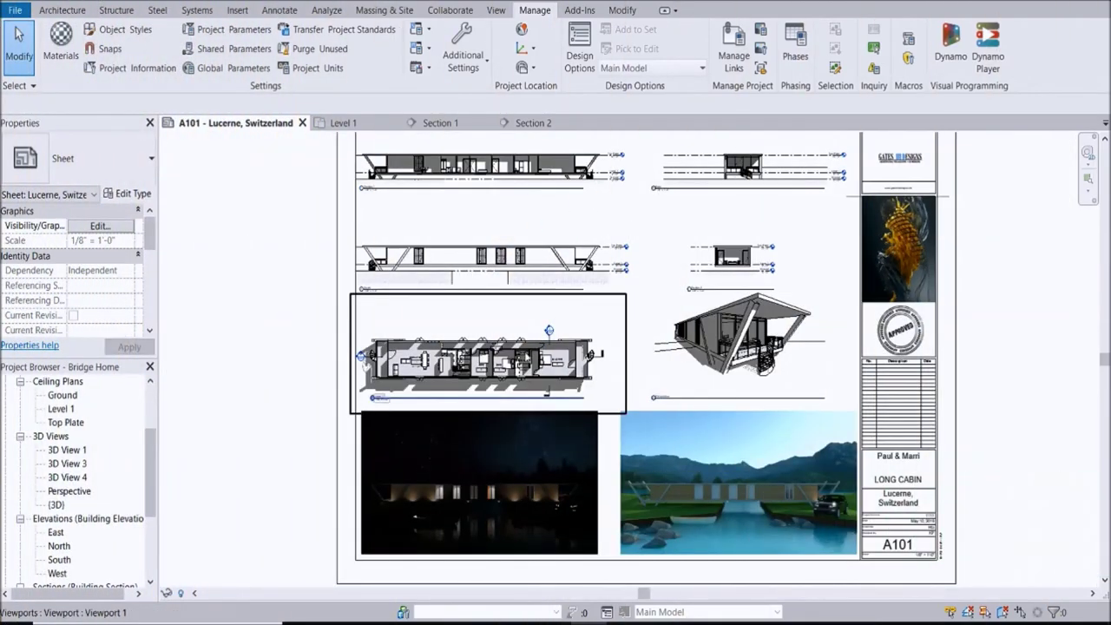
pyautogui.scroll(3, 527, 356)
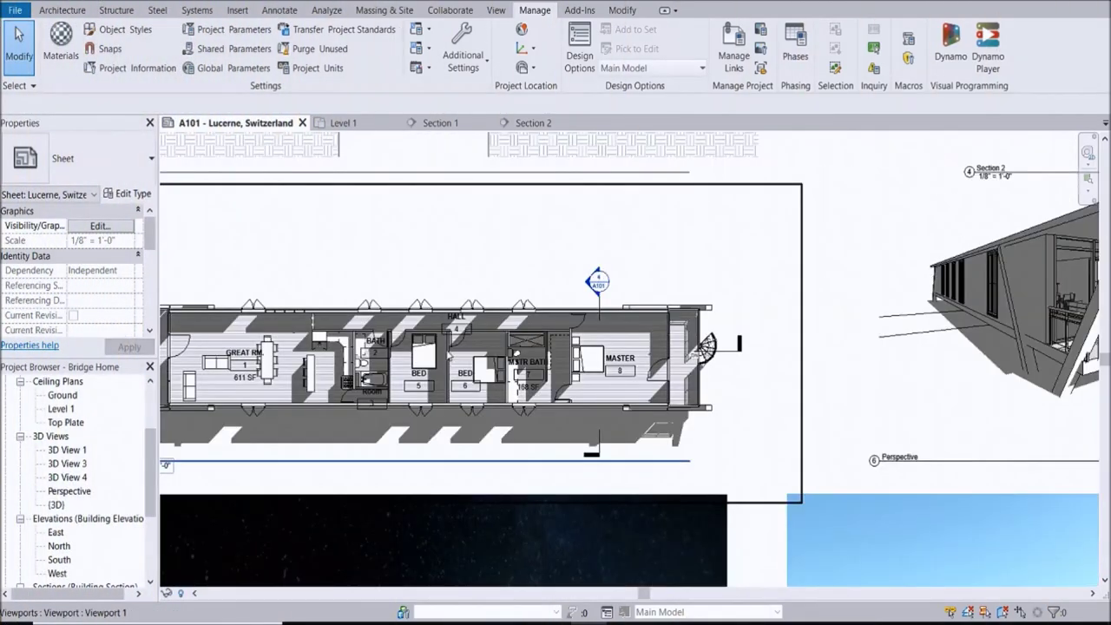
pyautogui.press('z')
pyautogui.press('f')
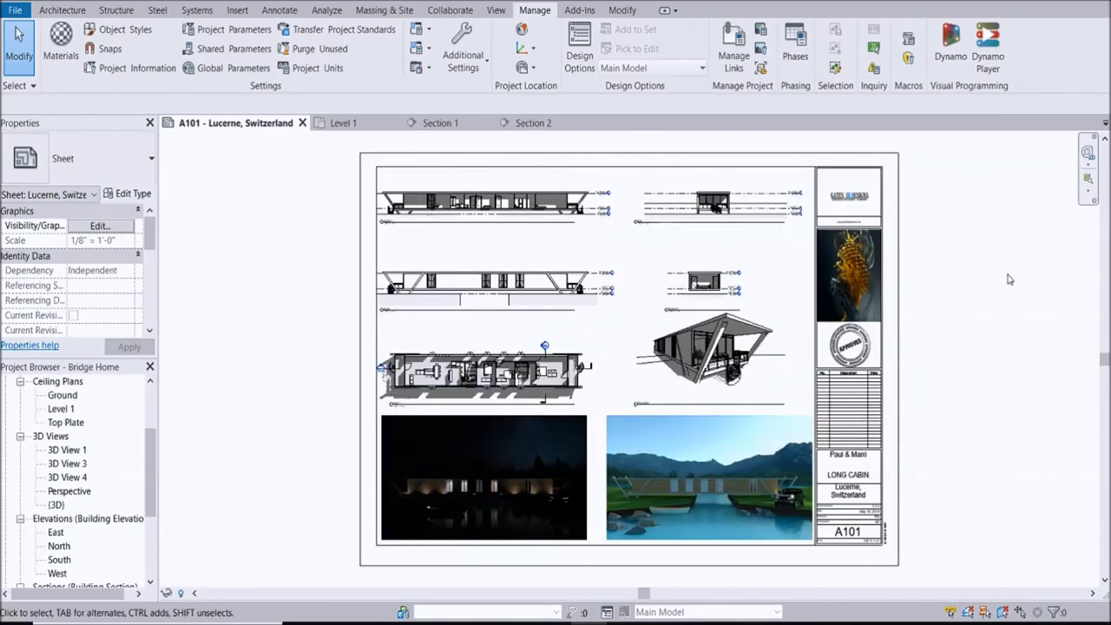